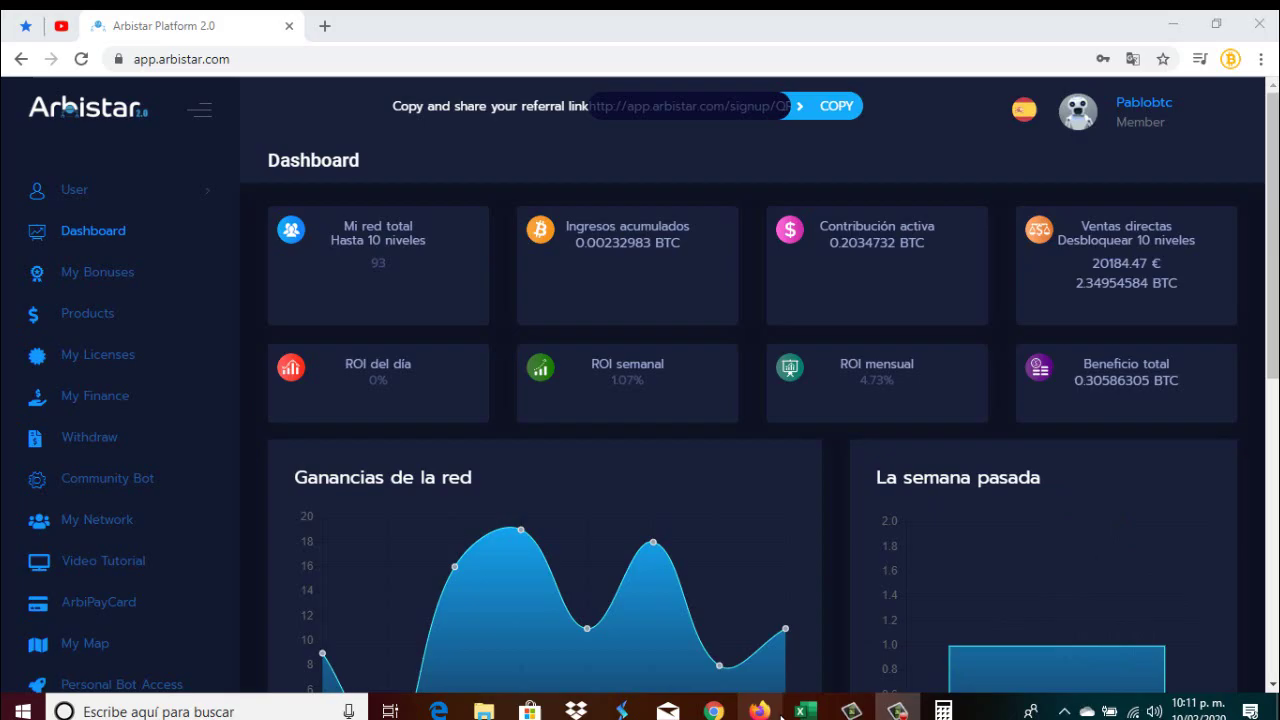
# - Switch to the Excel workbook and review the weekly earnings, investment balances and withdrawals on Hoja2 from week 1 through week 29
pyautogui.click(805, 711)
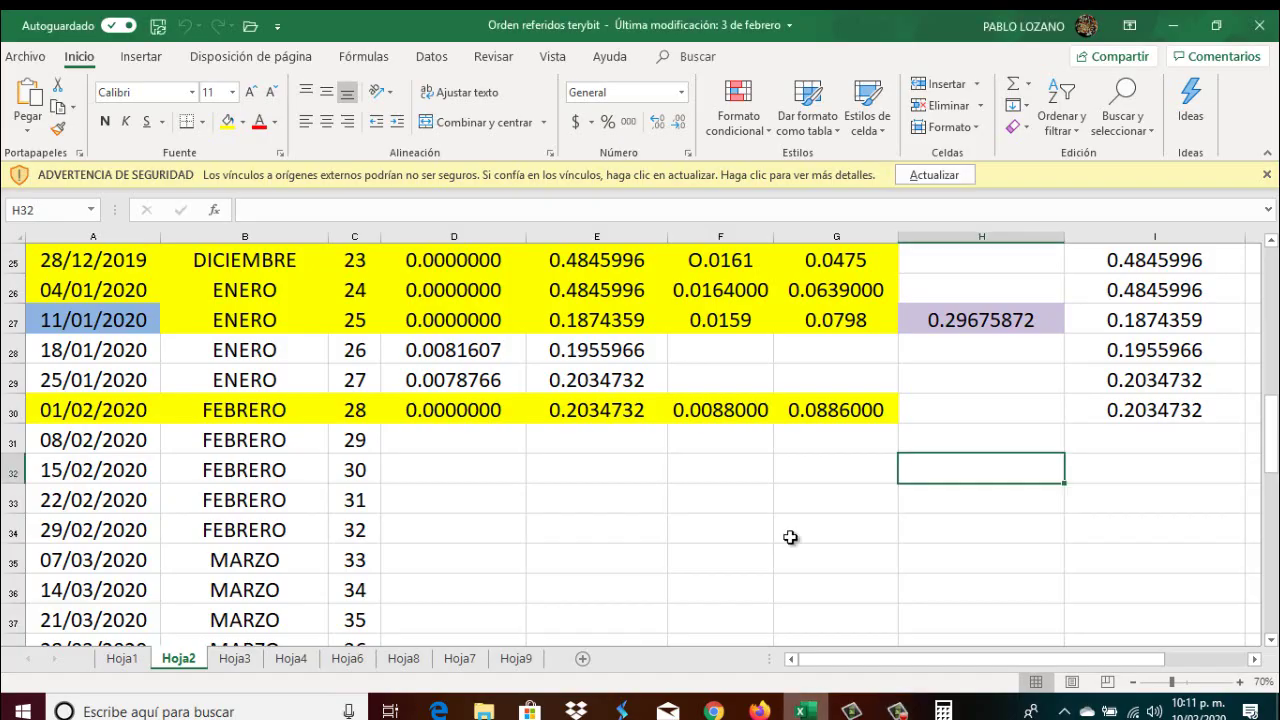
pyautogui.click(130, 445)
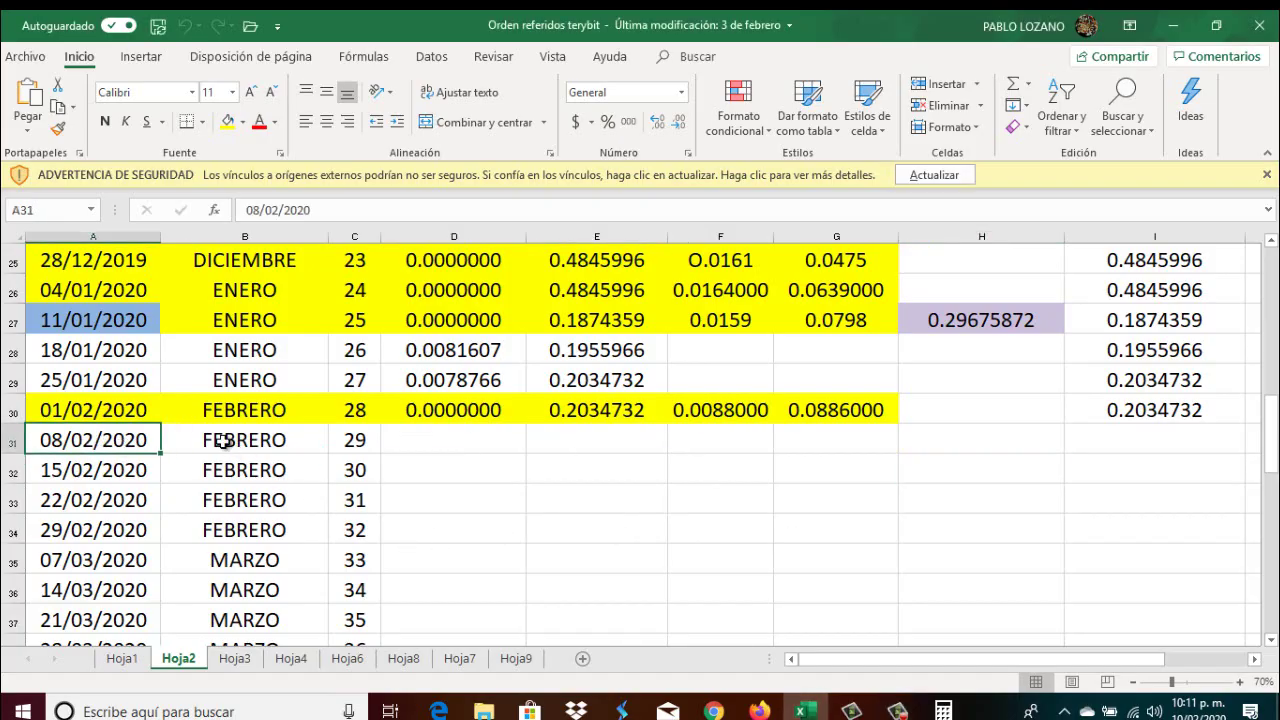
pyautogui.click(372, 441)
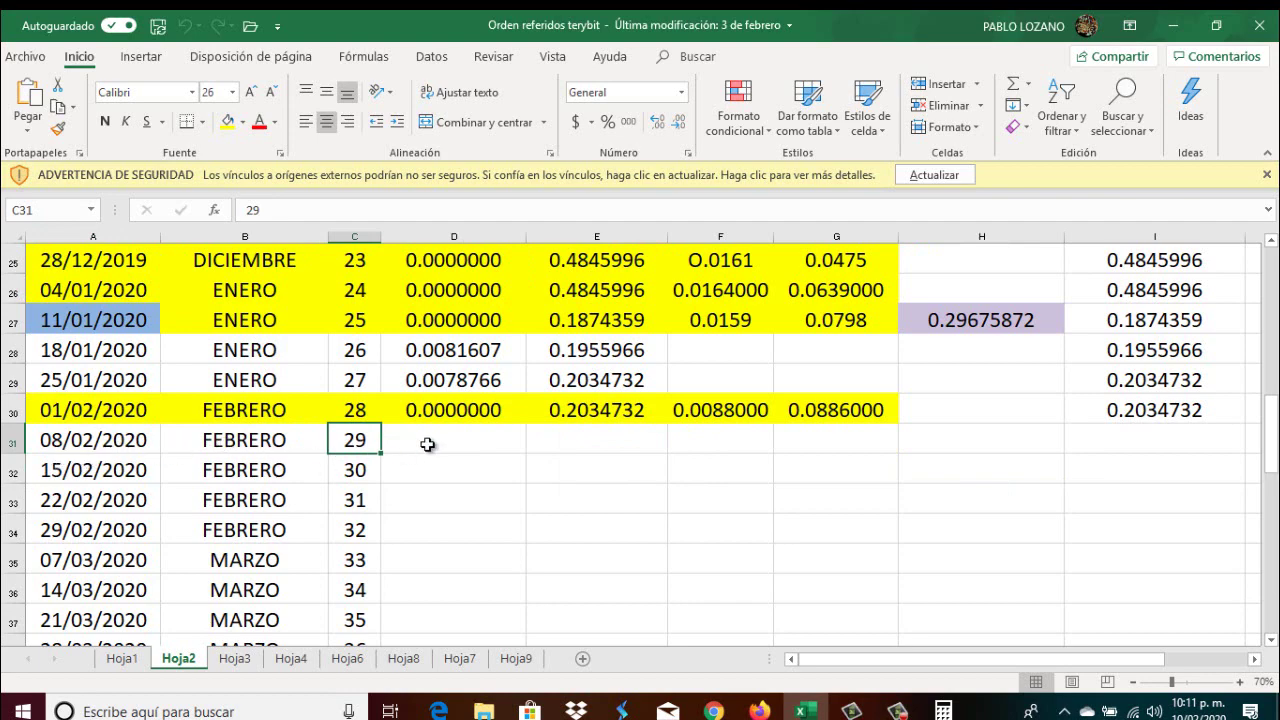
pyautogui.scroll(8, 860, 540)
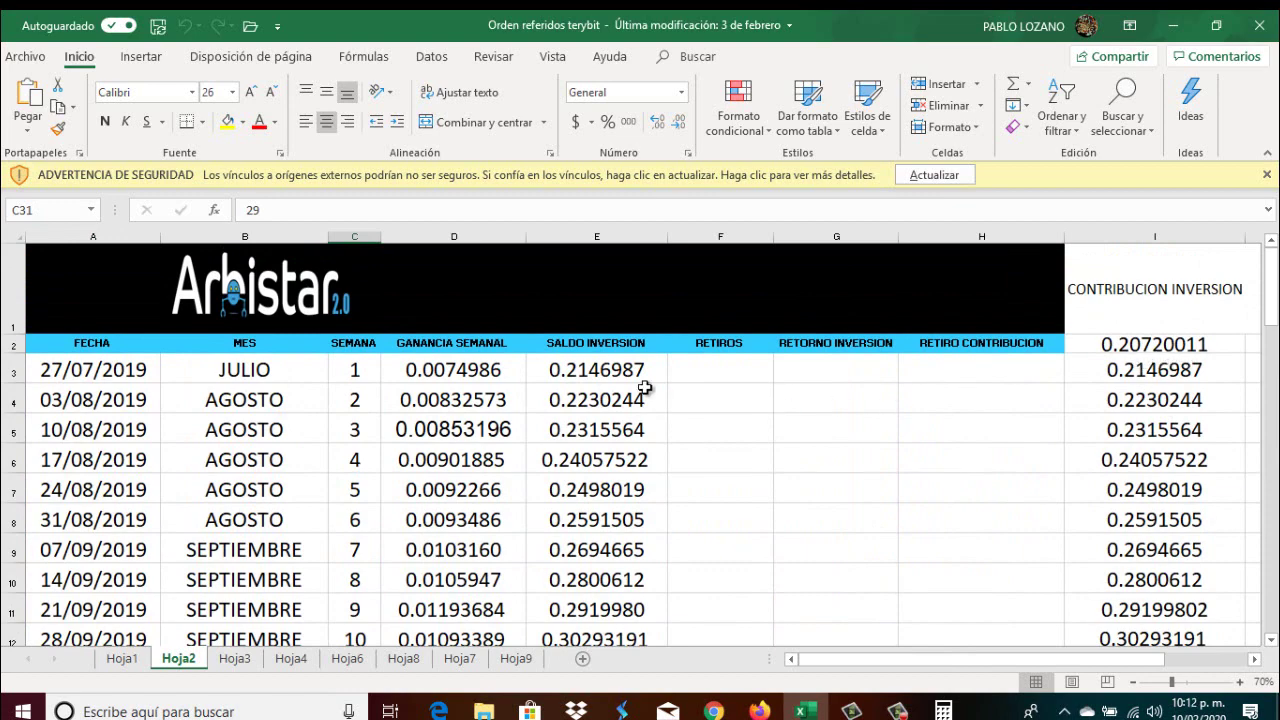
pyautogui.scroll(-3, 663, 386)
pyautogui.scroll(-1, 663, 386)
pyautogui.scroll(3, 657, 377)
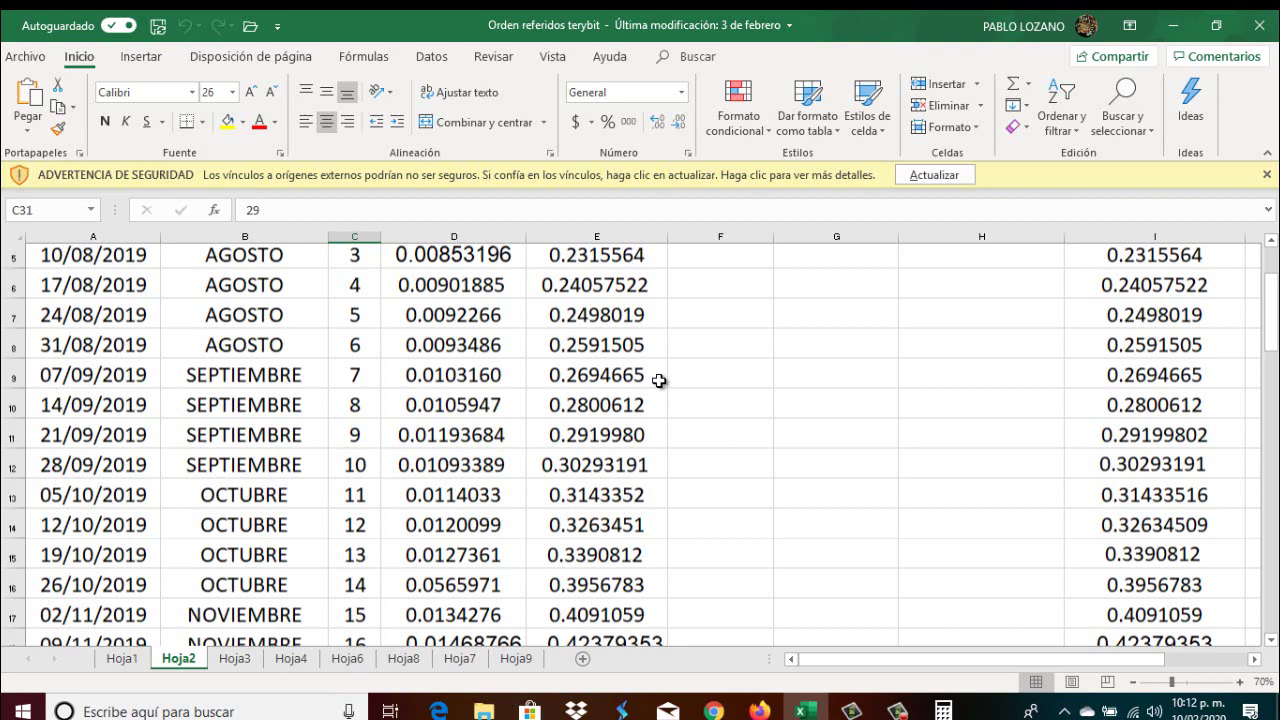
pyautogui.scroll(-4, 657, 377)
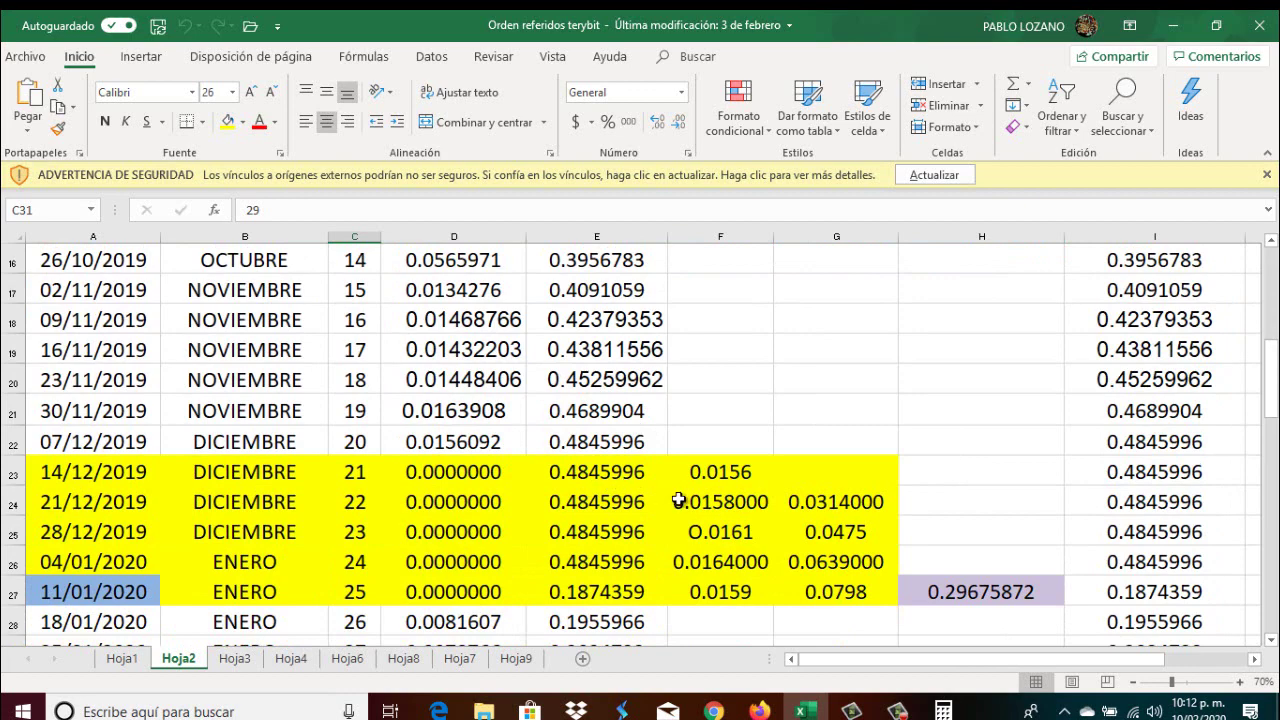
pyautogui.scroll(-1, 710, 476)
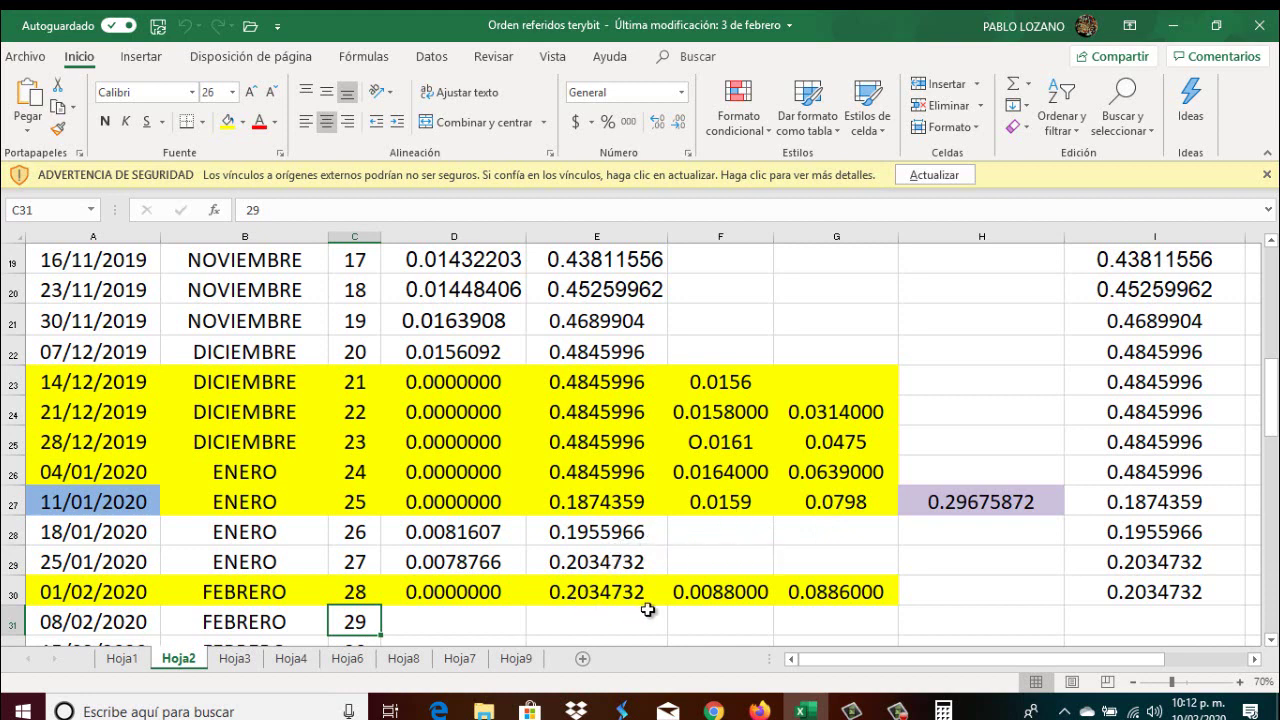
pyautogui.moveTo(967, 657); pyautogui.dragTo(932, 668)
pyautogui.scroll(-3, 690, 485)
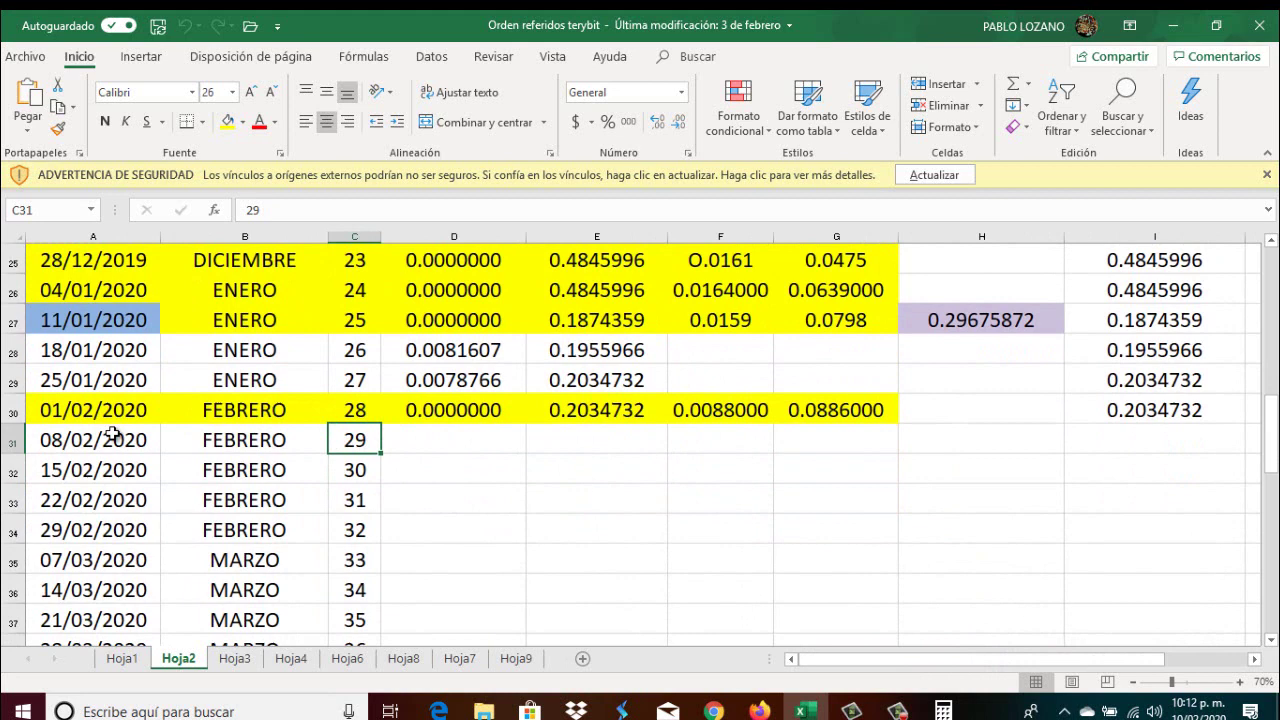
# - Dismiss the security warning and fill the week 29 row, A31:G31, with yellow
pyautogui.click(430, 438)
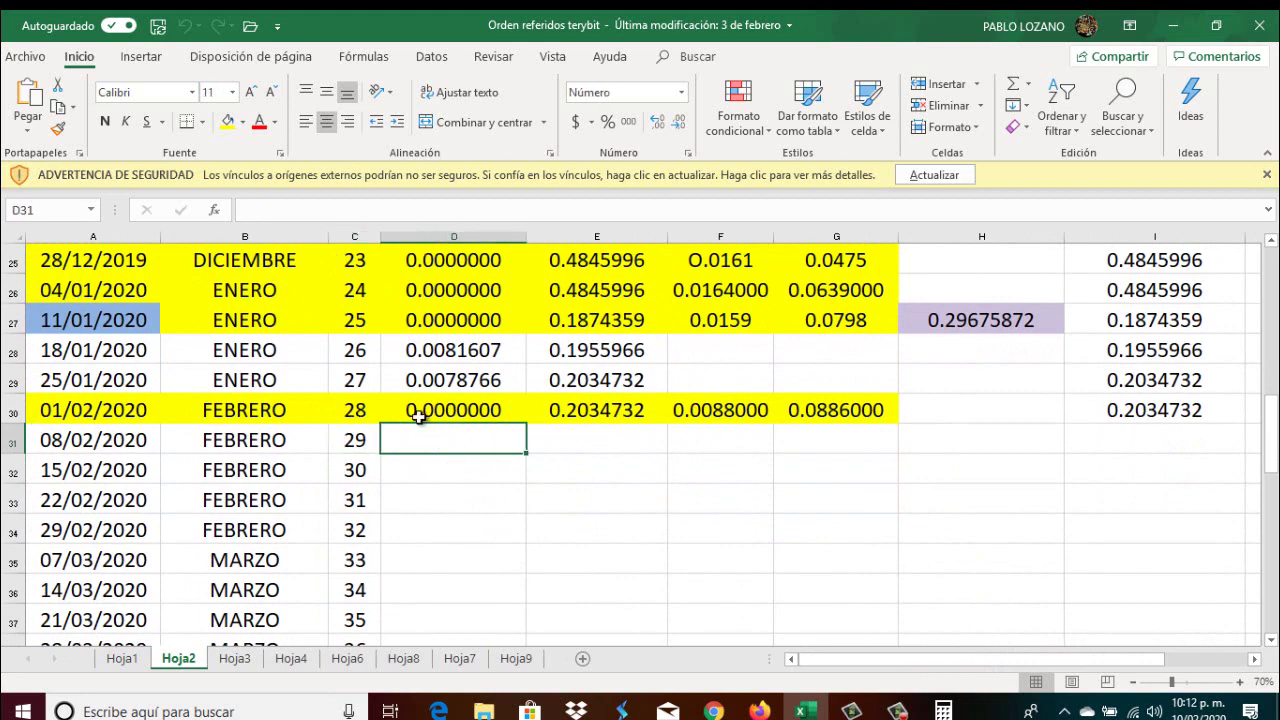
pyautogui.moveTo(110, 440); pyautogui.dragTo(63, 434)
pyautogui.click(890, 443)
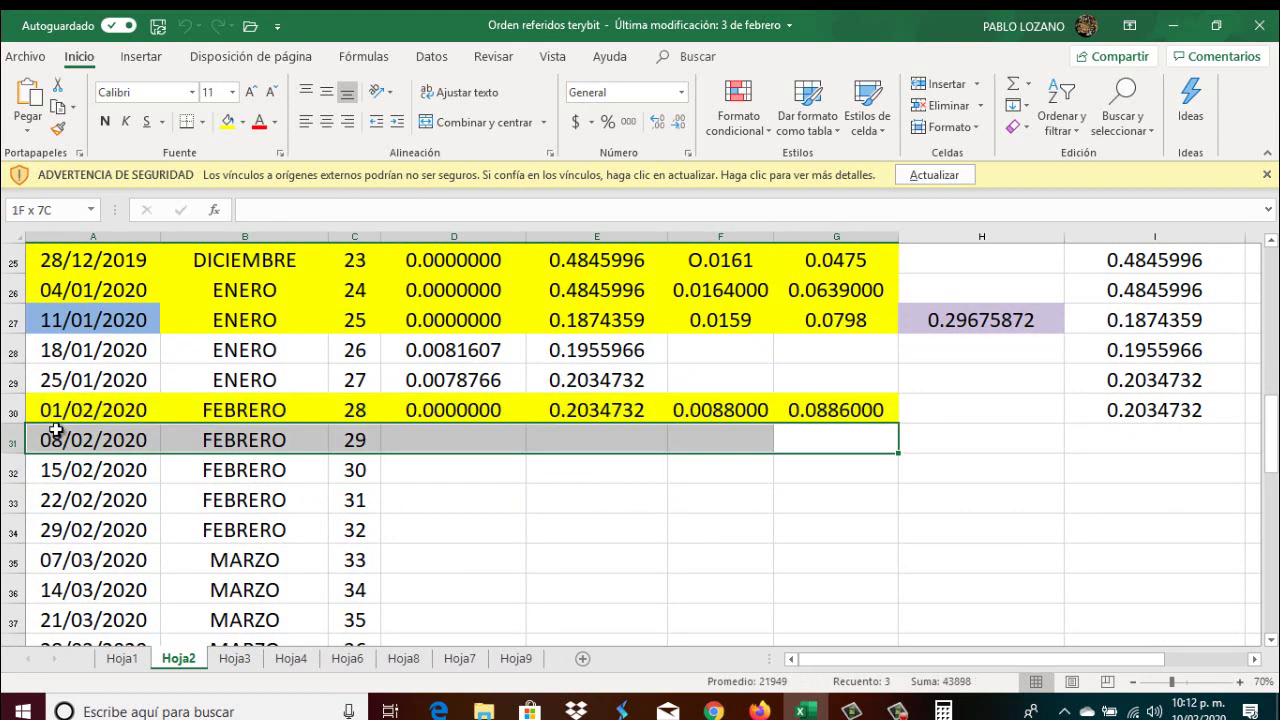
pyautogui.click(1266, 175)
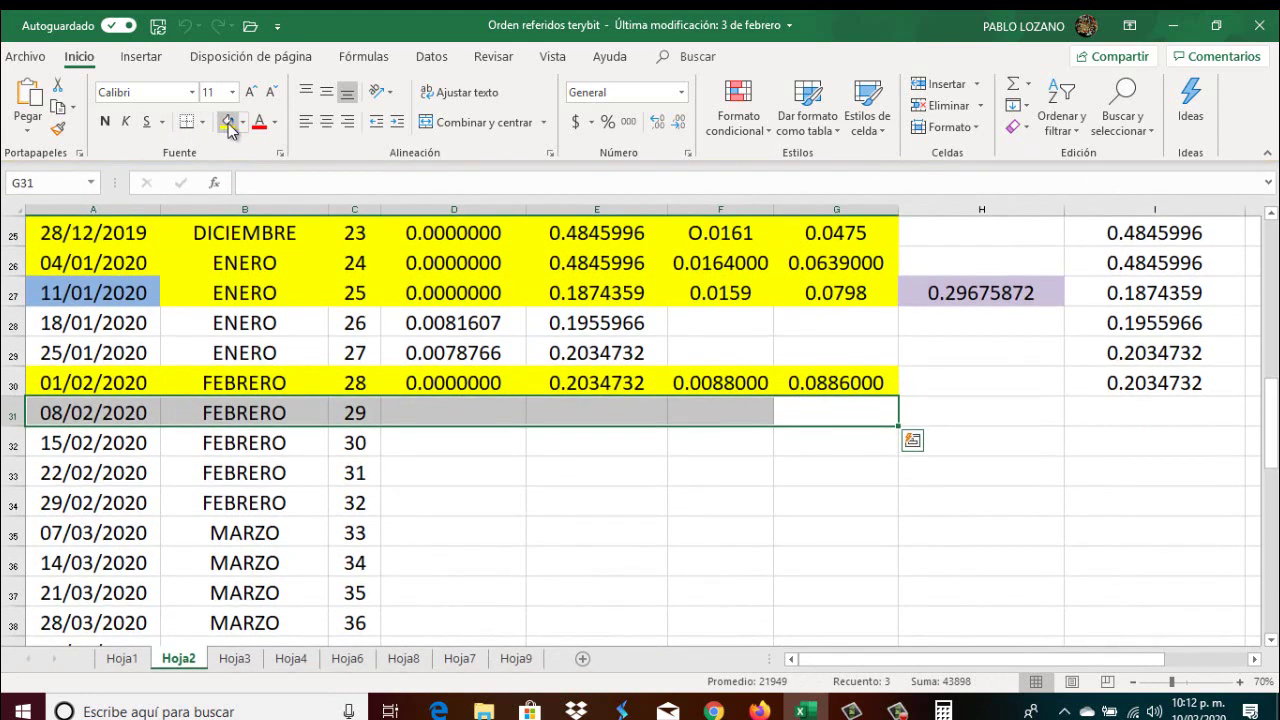
pyautogui.click(228, 122)
# - Copy the week 28 earnings in D30 and investment balance in E30 down into the week 29 row
pyautogui.click(466, 418)
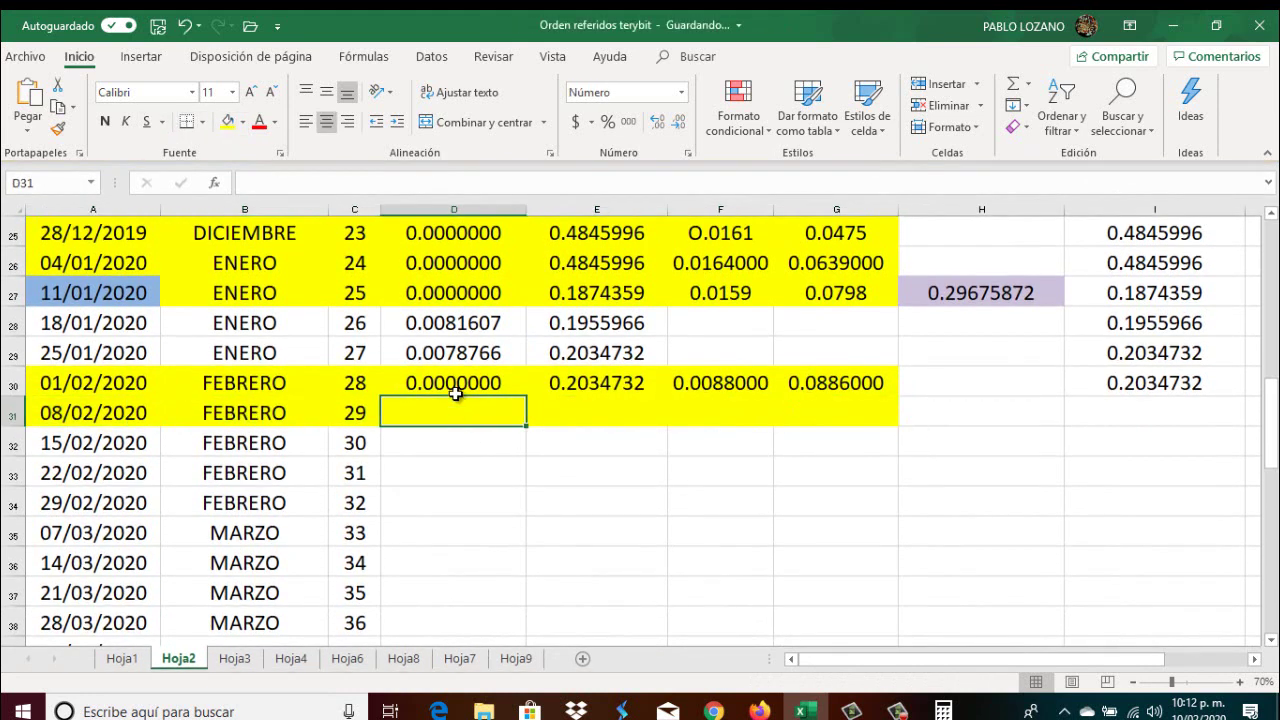
pyautogui.click(459, 383)
pyautogui.rightClick(459, 383)
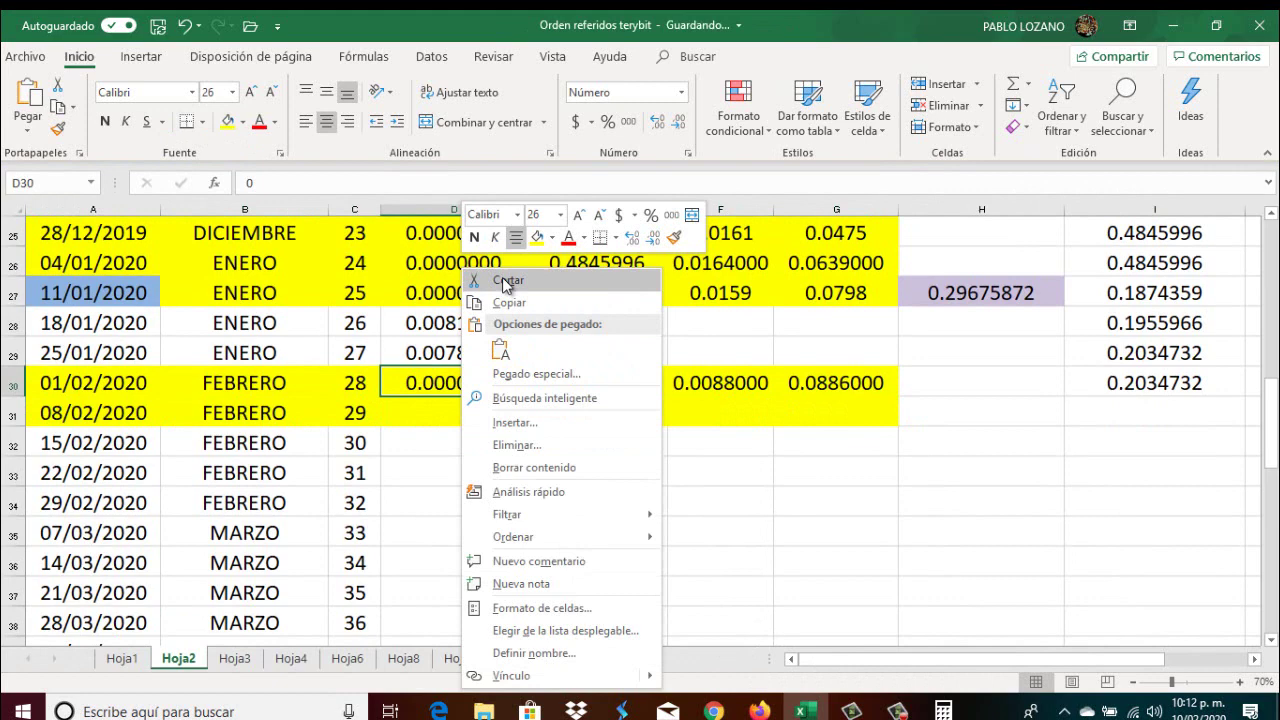
pyautogui.click(509, 302)
pyautogui.click(449, 410)
pyautogui.rightClick(449, 414)
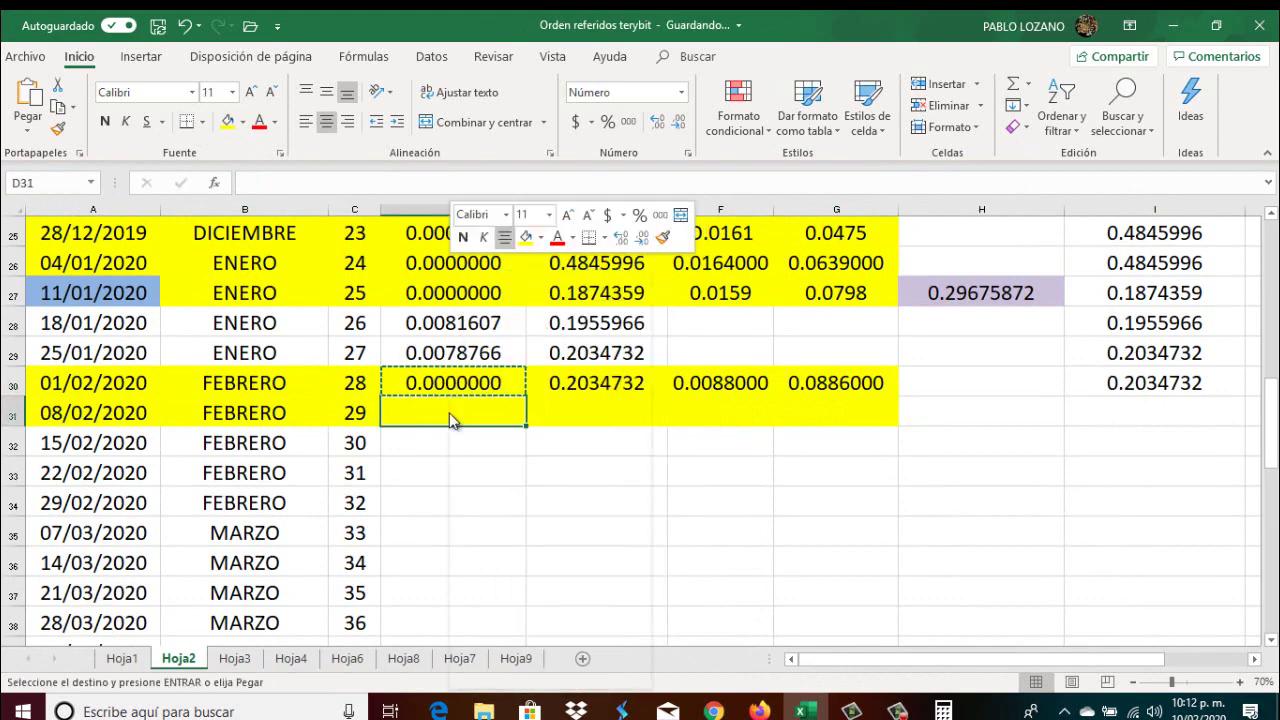
pyautogui.click(489, 350)
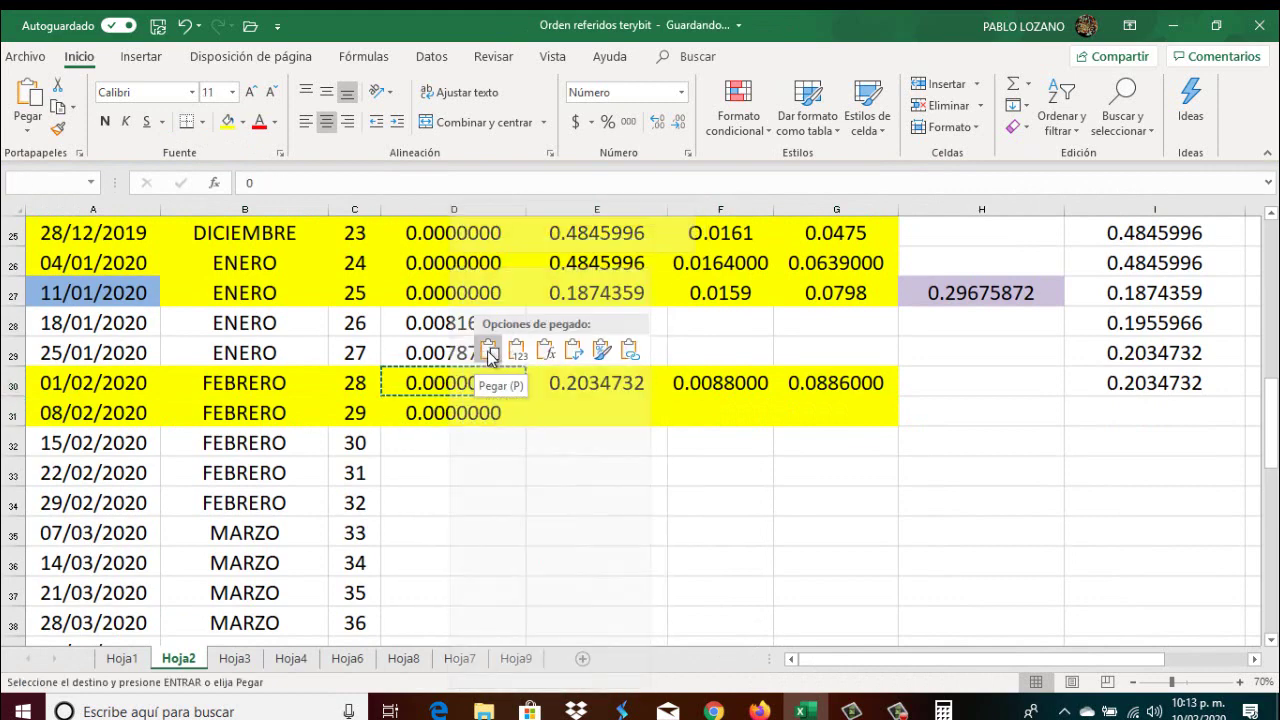
pyautogui.click(612, 390)
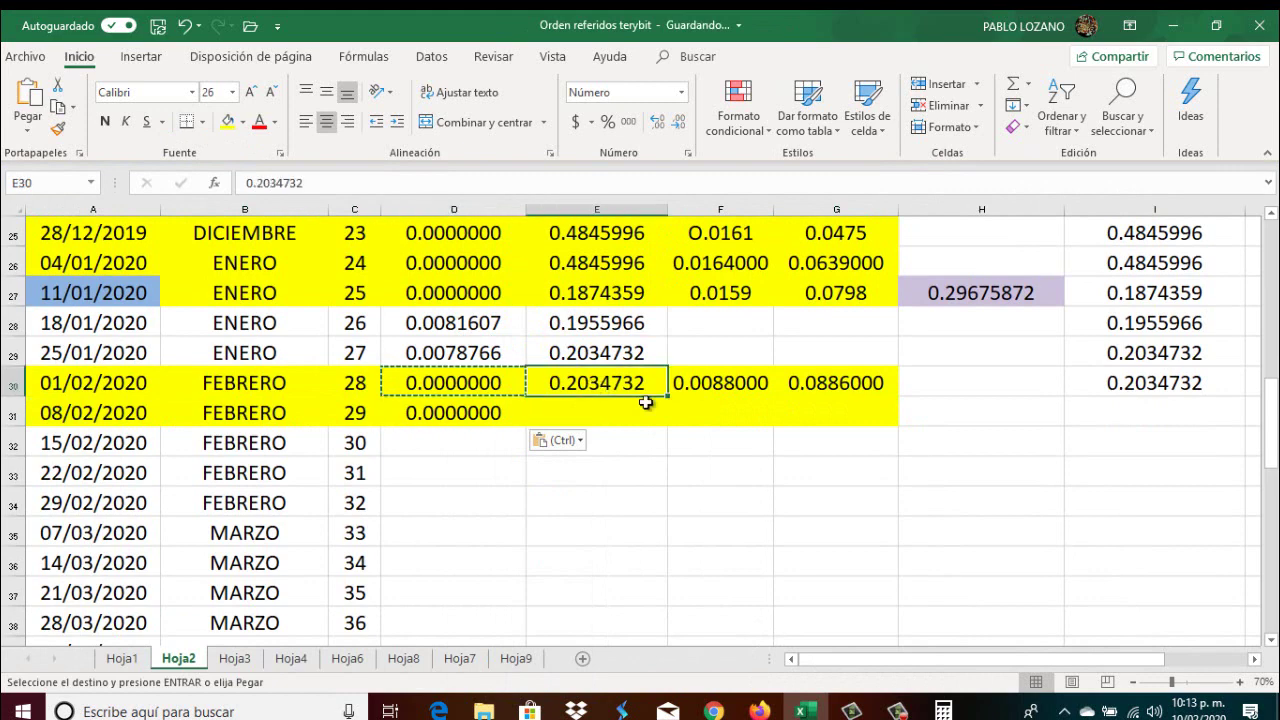
pyautogui.moveTo(667, 396); pyautogui.dragTo(662, 412)
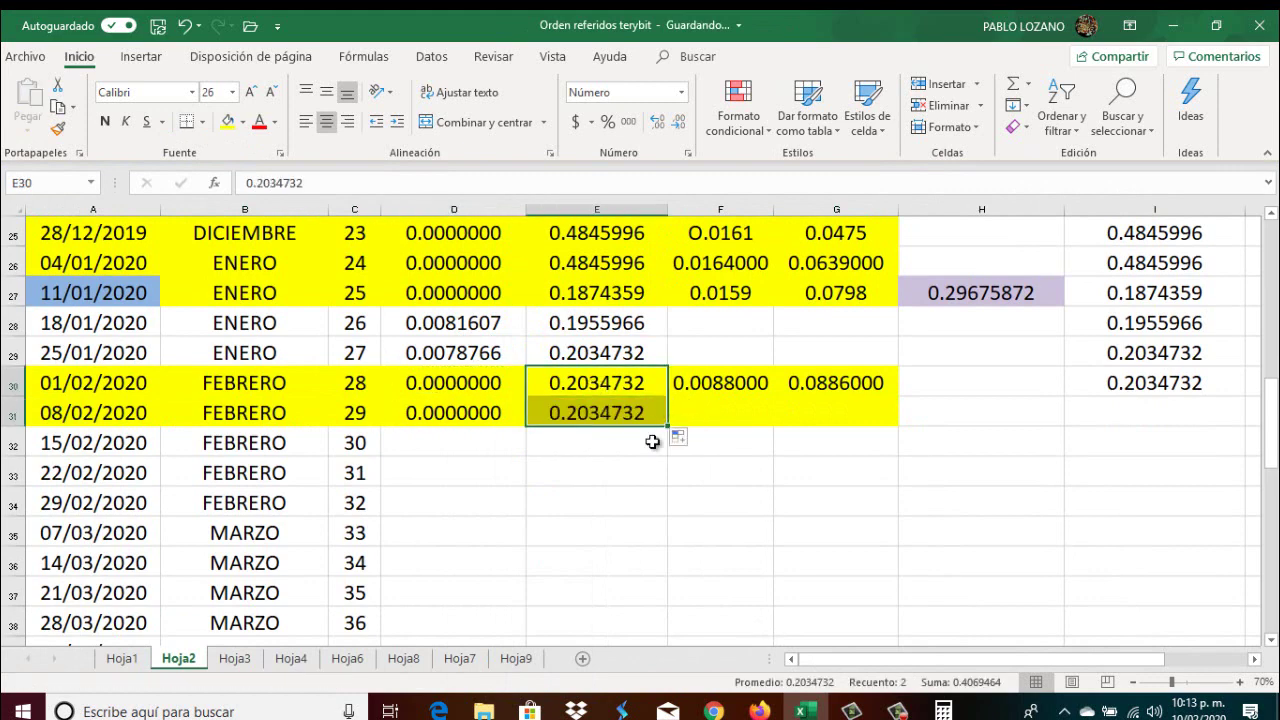
# - Enter 0.0073 as the week 29 withdrawal in F31, at font size 26 and centred
pyautogui.click(714, 405)
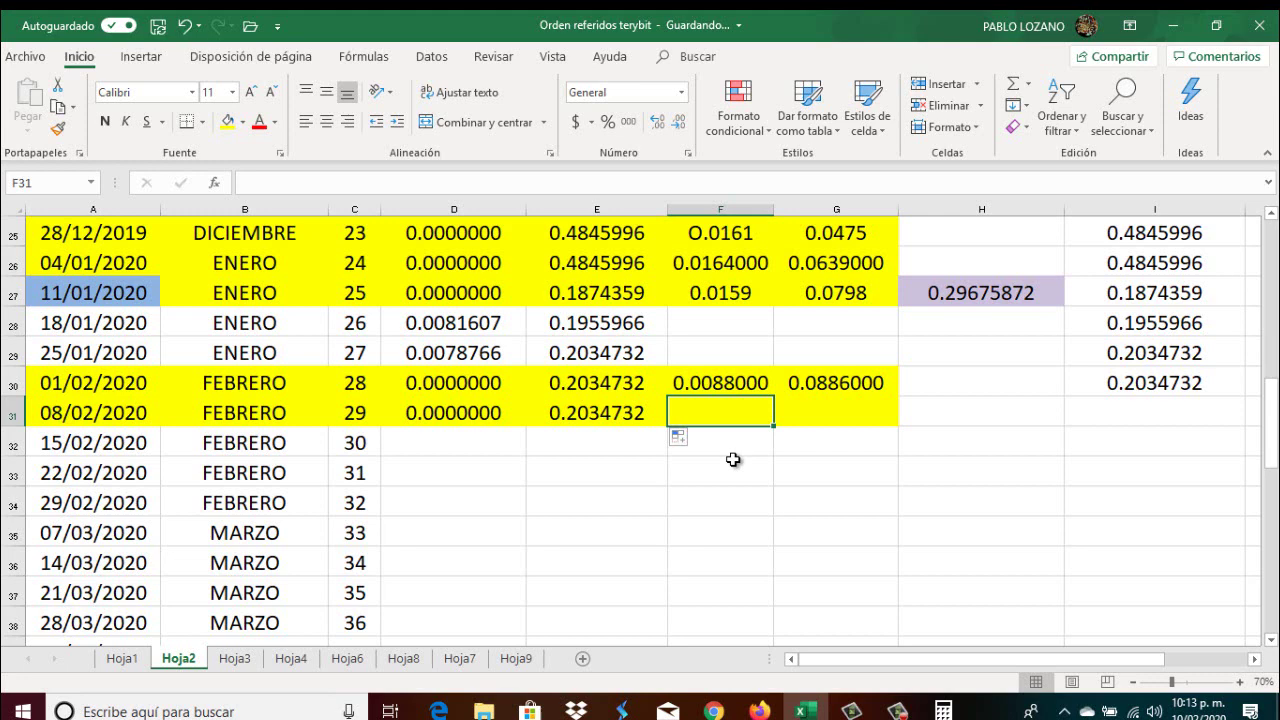
pyautogui.write('0.00730000')
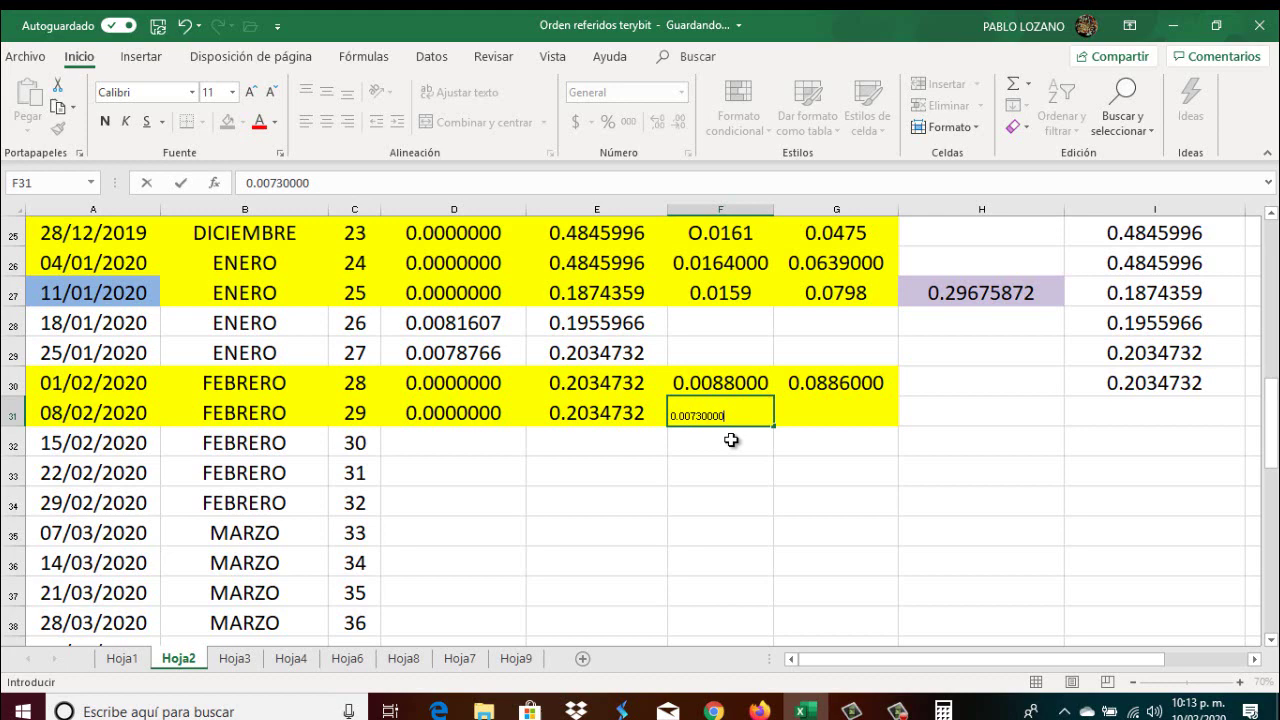
pyautogui.press('Return')
pyautogui.click(737, 416)
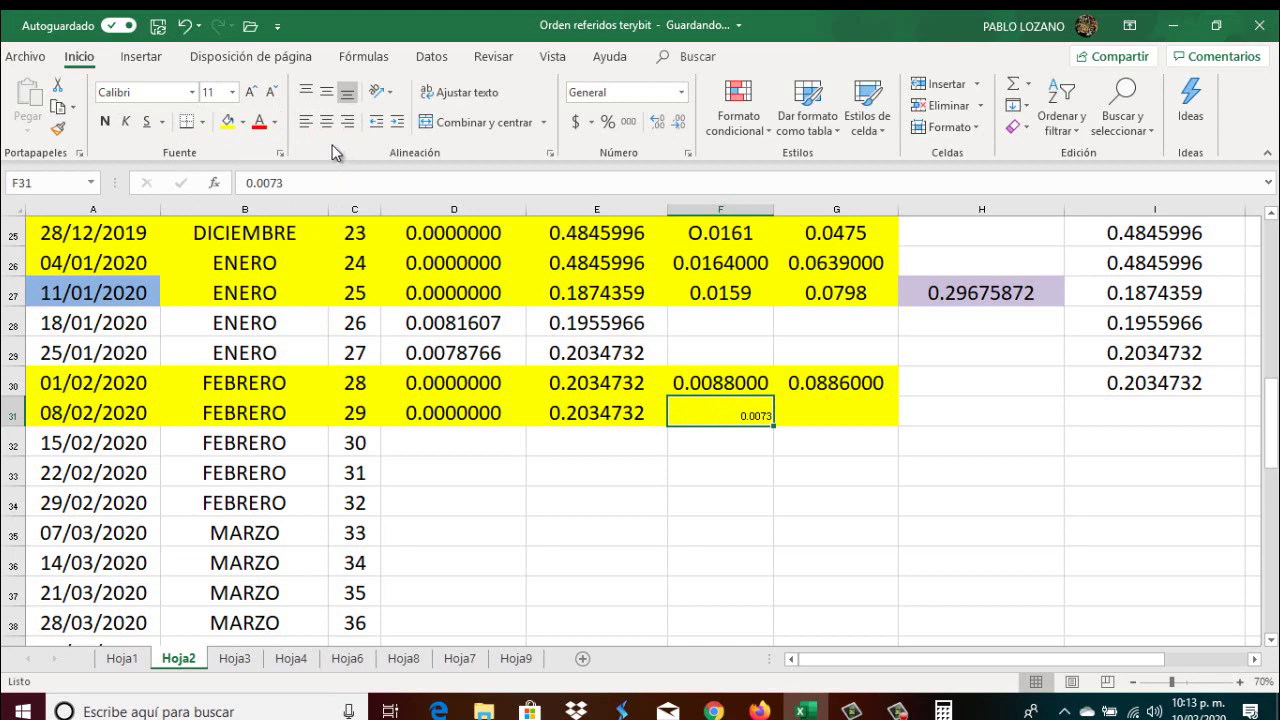
pyautogui.click(233, 92)
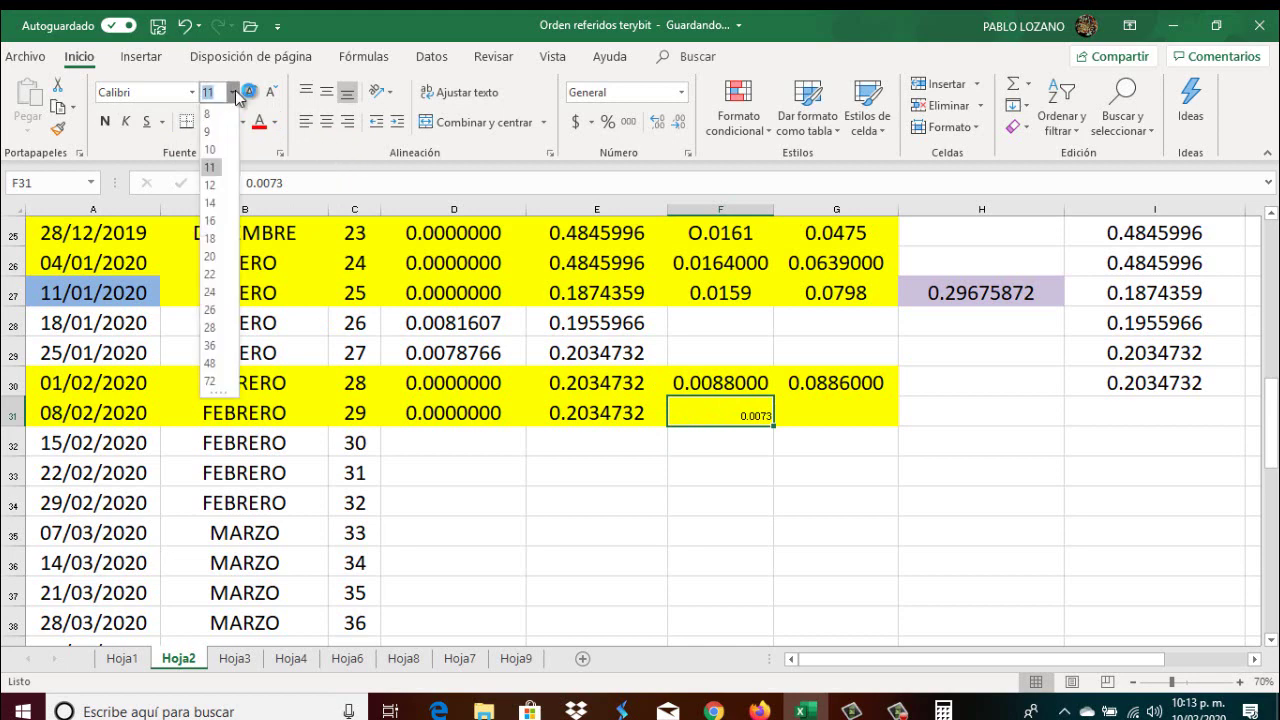
pyautogui.click(211, 310)
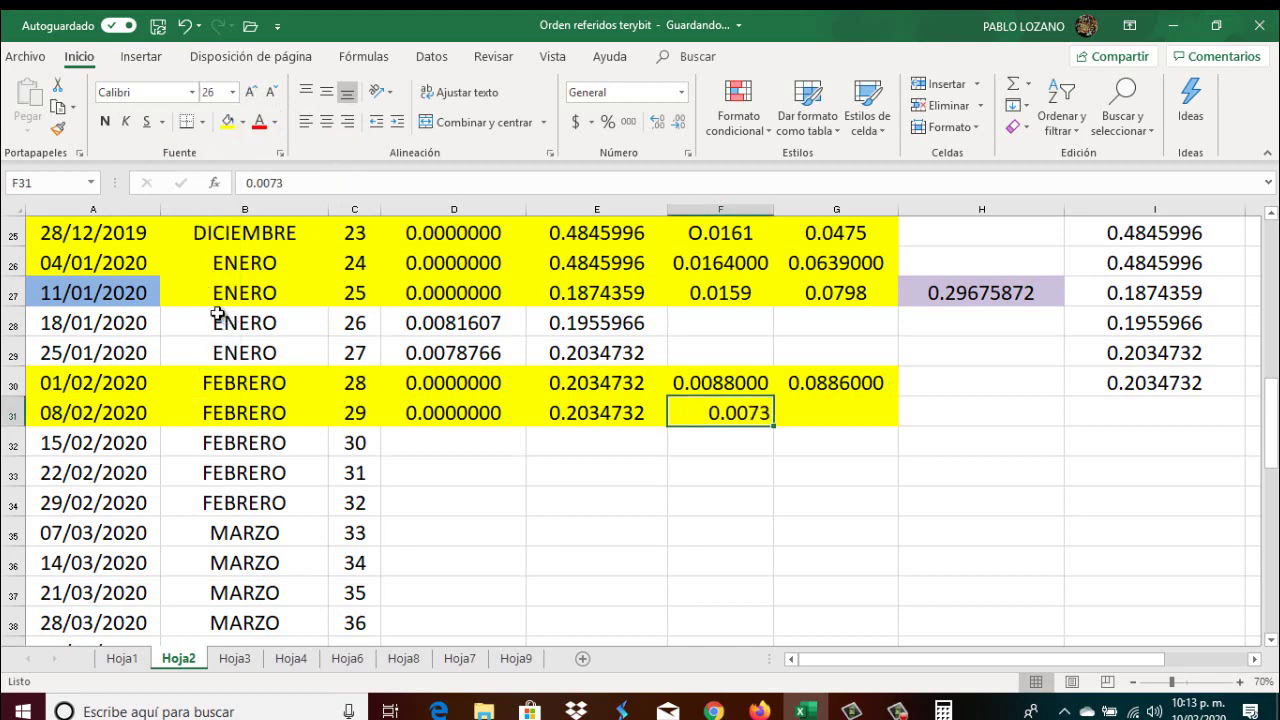
pyautogui.click(326, 122)
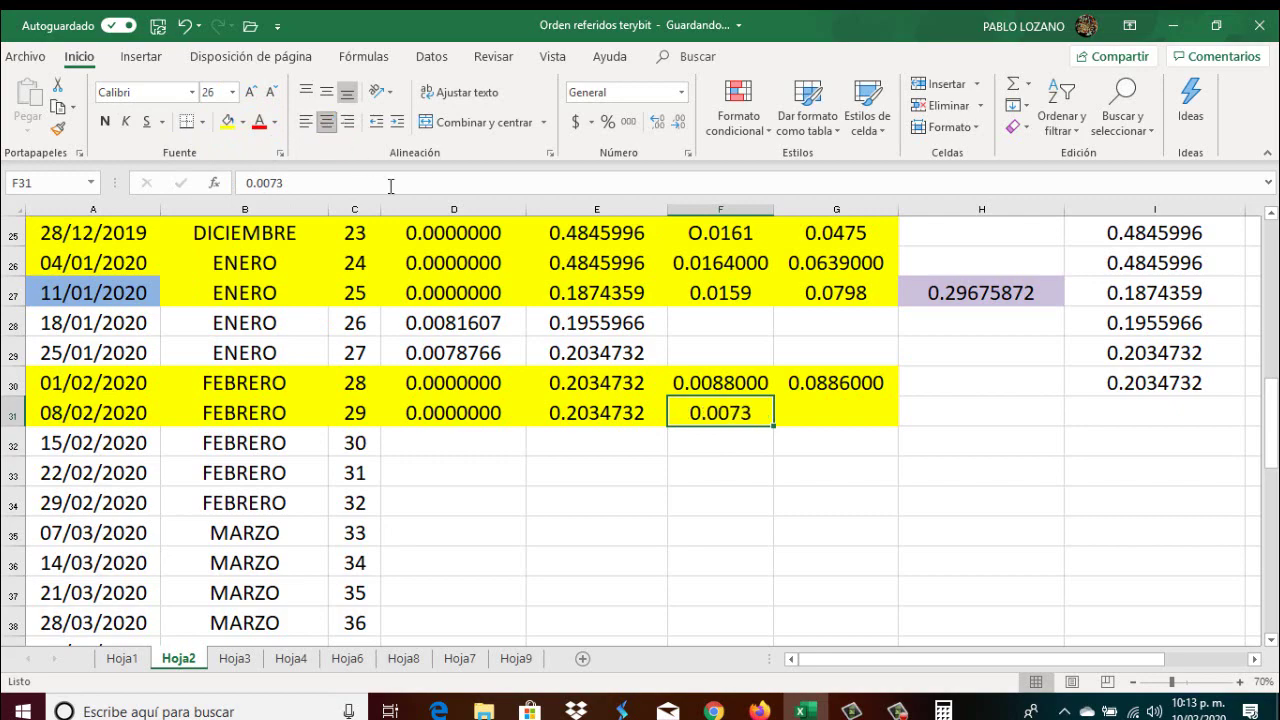
# - Widen the withdrawals column F slightly
pyautogui.scroll(4, 694, 481)
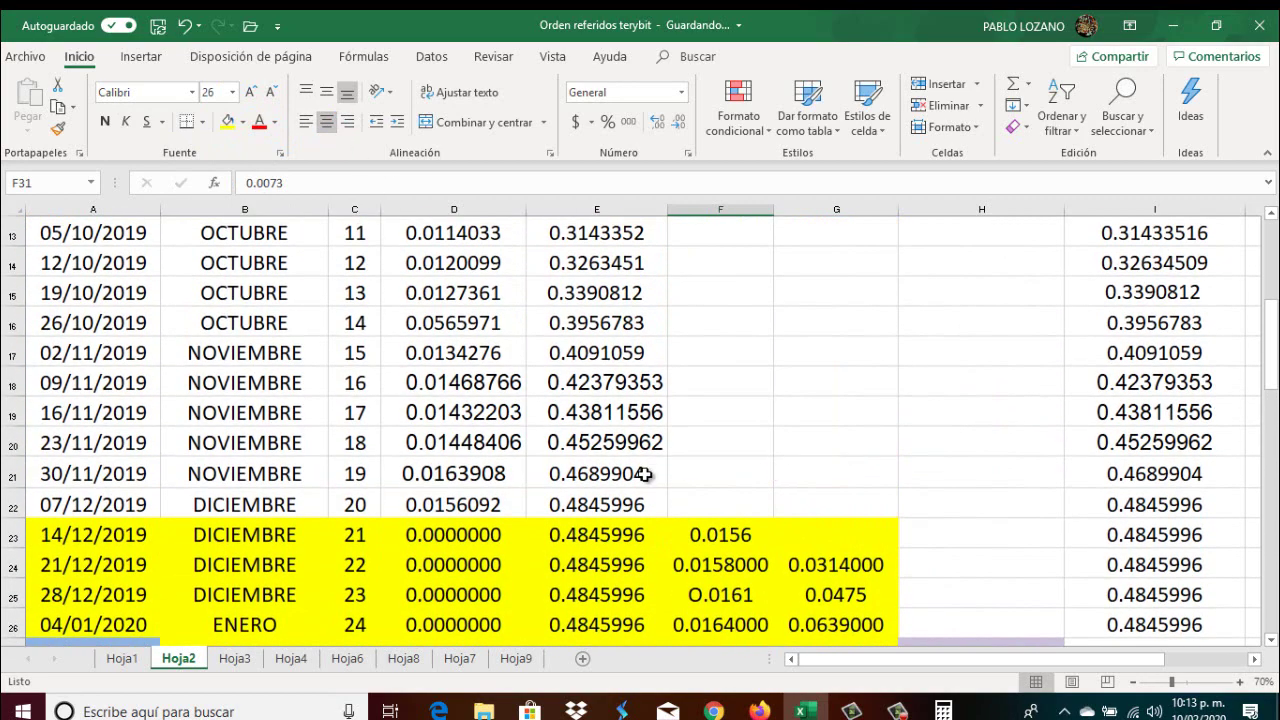
pyautogui.scroll(1, 770, 472)
pyautogui.scroll(3, 645, 476)
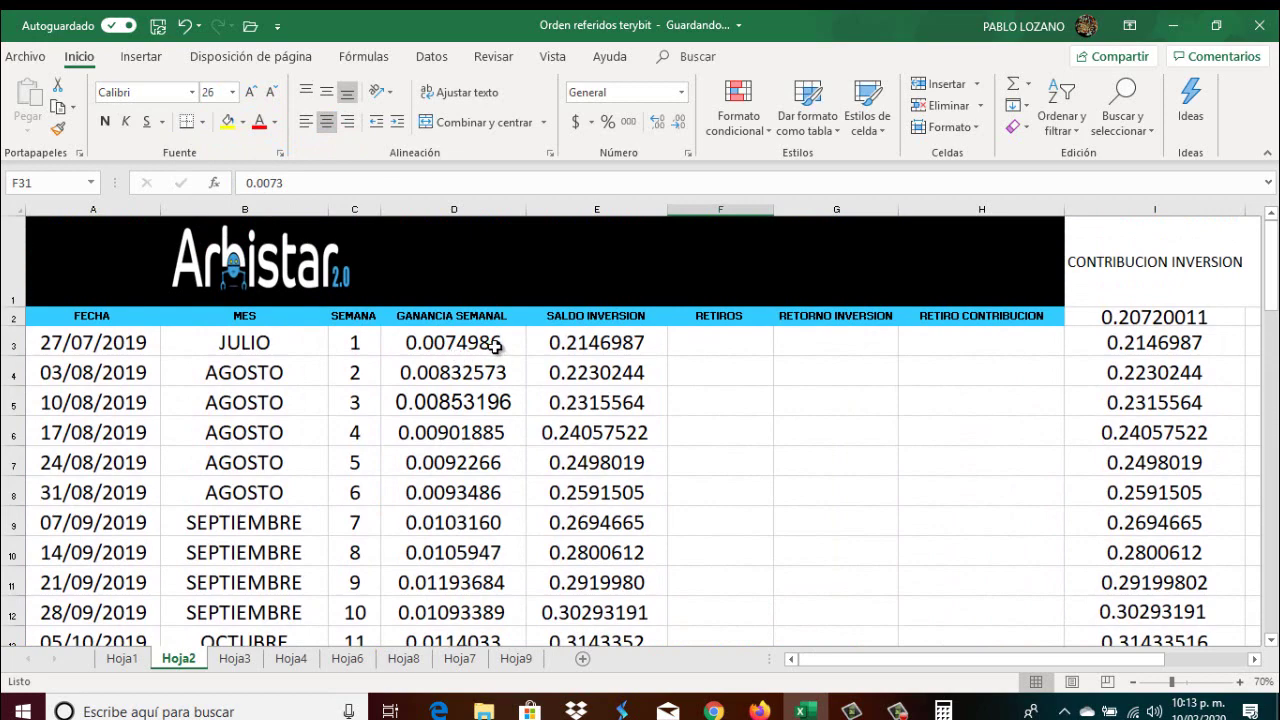
pyautogui.scroll(-8, 497, 345)
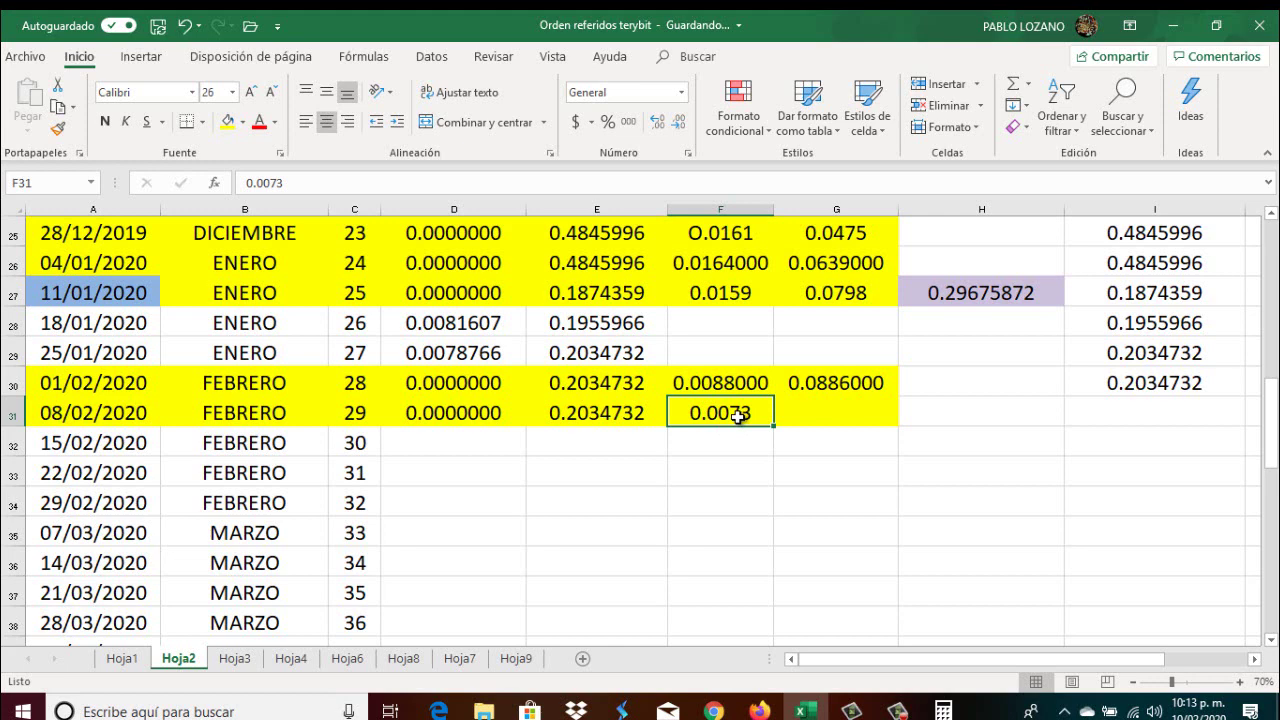
pyautogui.moveTo(773, 208); pyautogui.dragTo(783, 205)
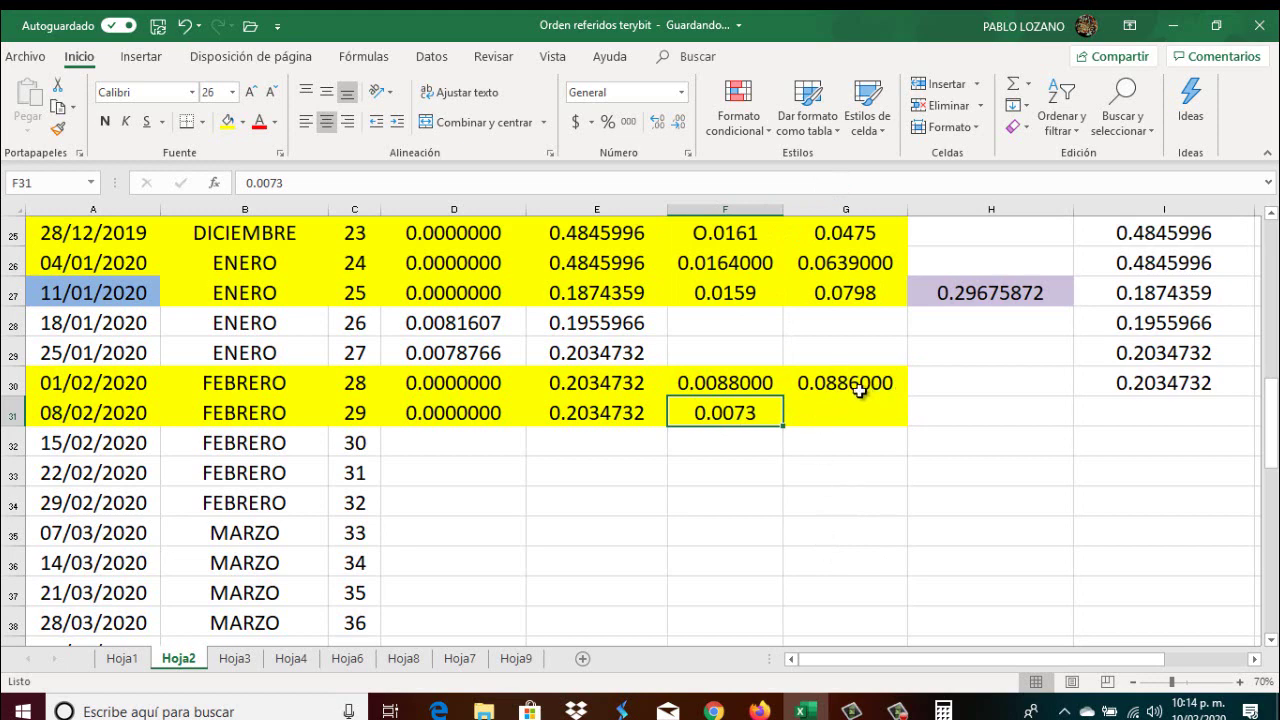
# - Calculate the week 29 investment return in G31 with the formula =G30+F31
pyautogui.click(826, 410)
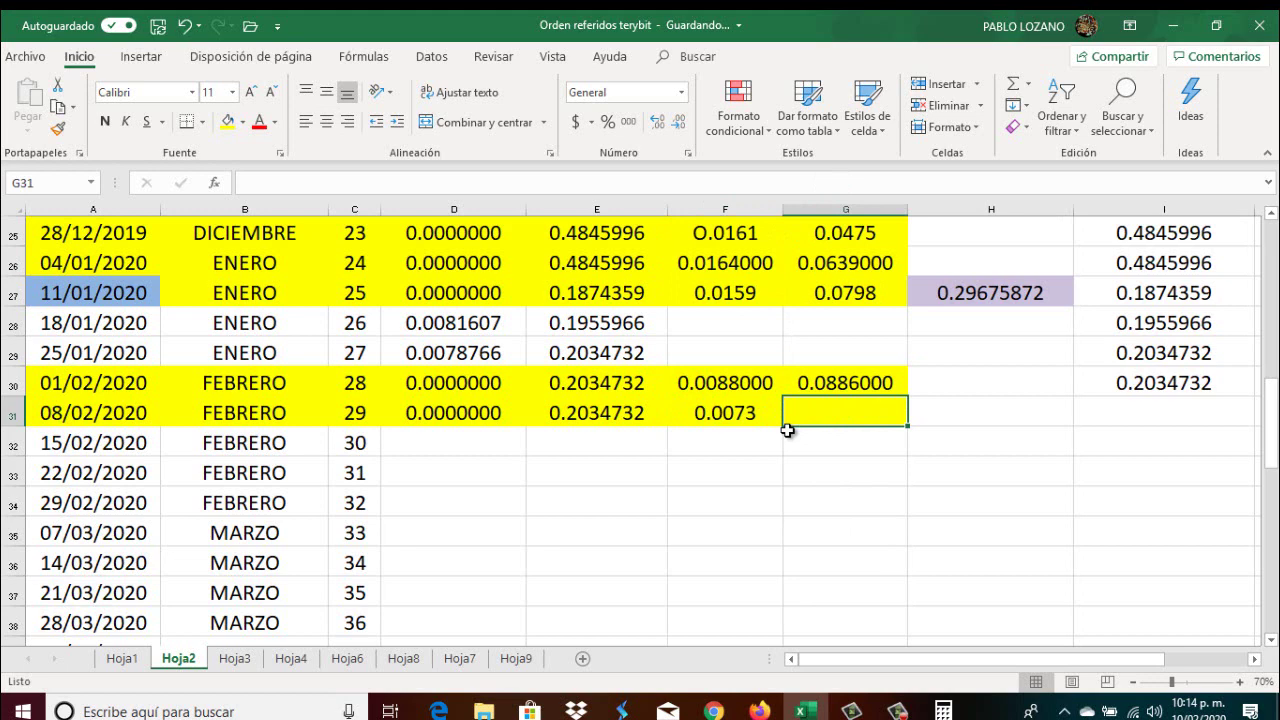
pyautogui.write('=')
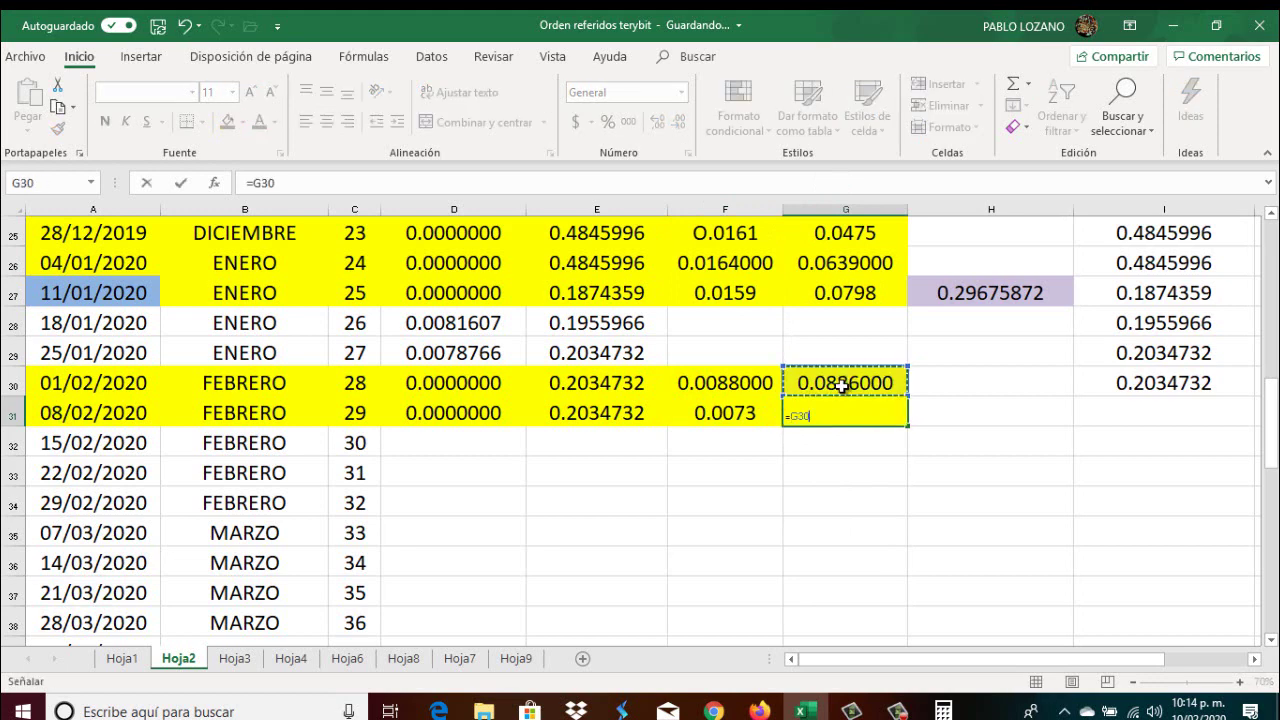
pyautogui.write('+')
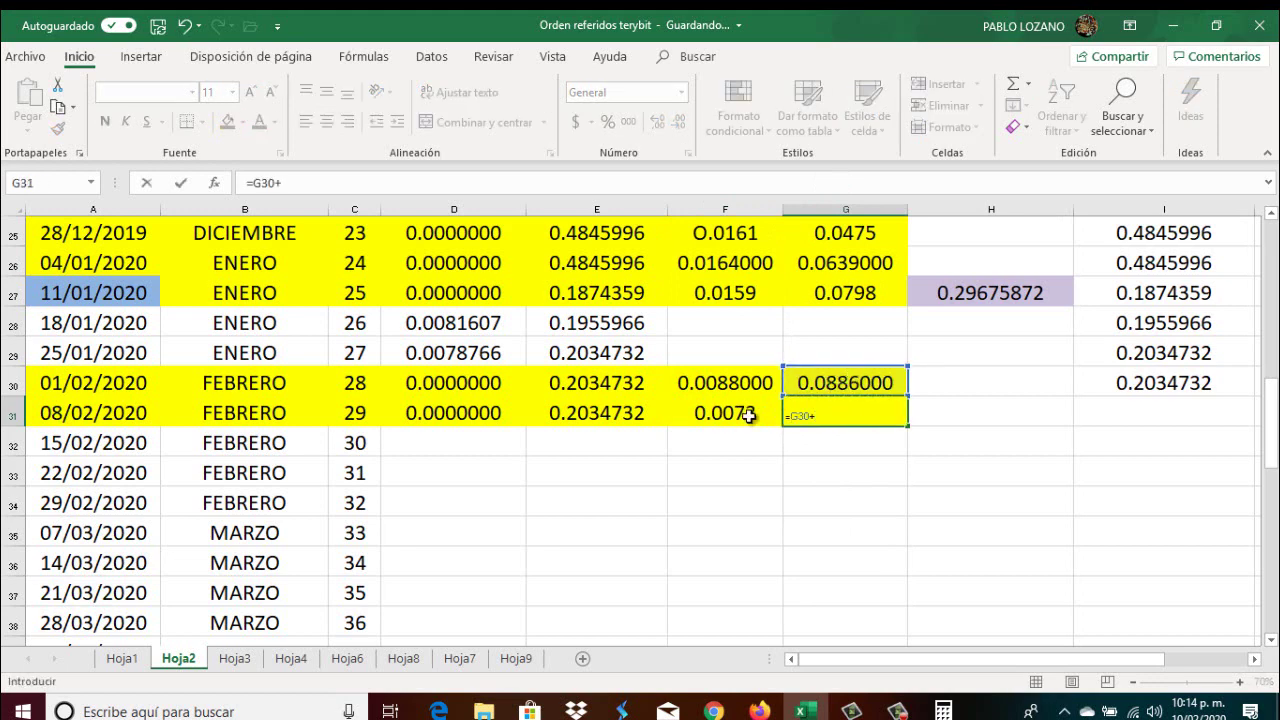
pyautogui.click(749, 416)
pyautogui.press('Return')
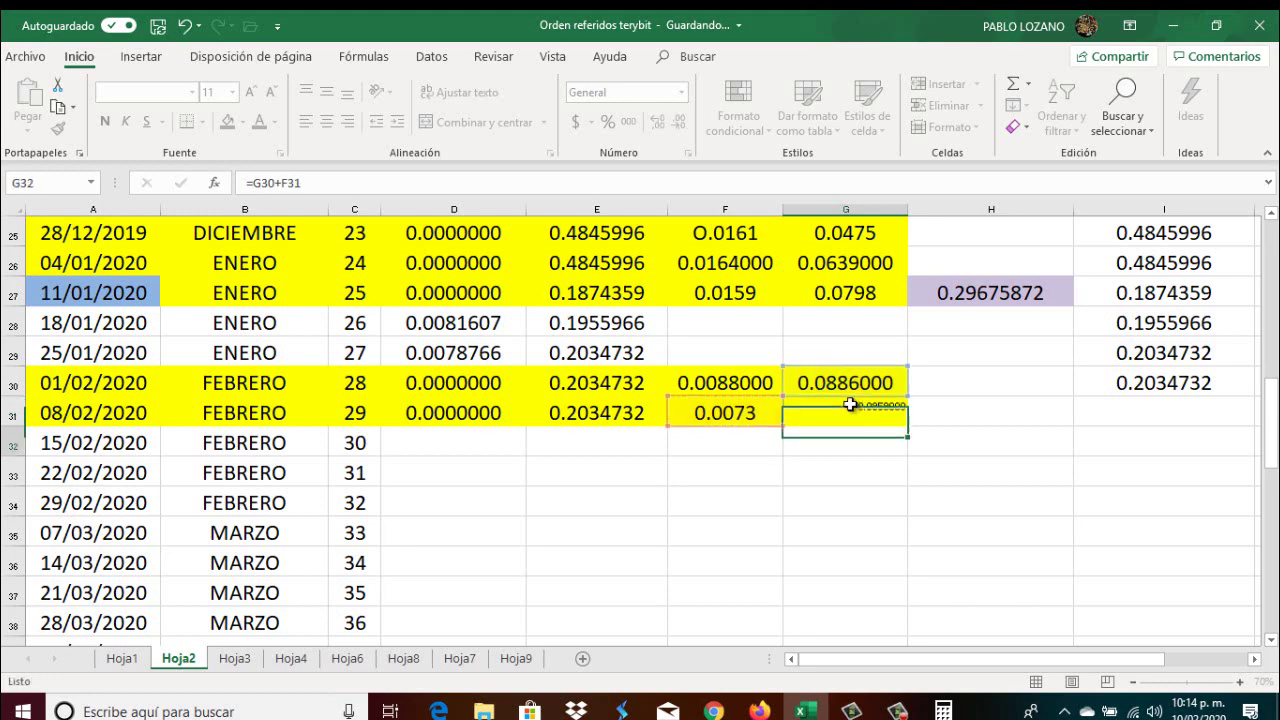
# - Format the investment return in G31 at font size 26 and centre it
pyautogui.click(850, 412)
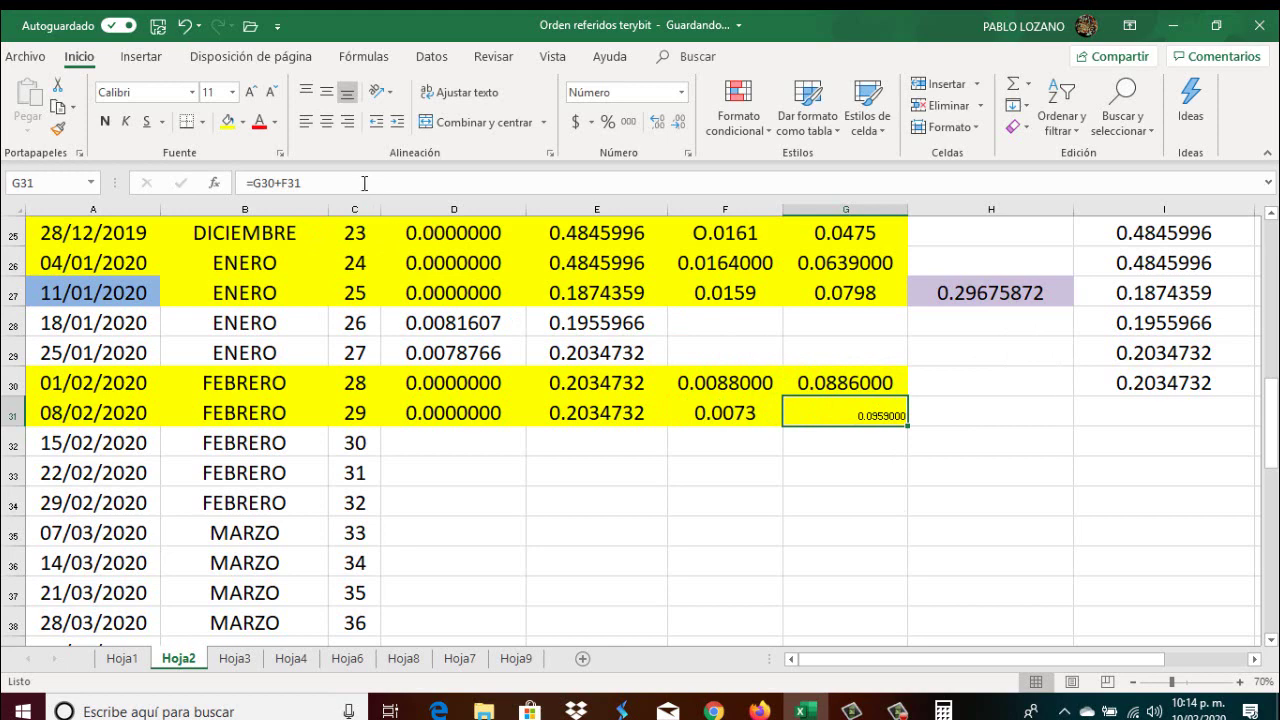
pyautogui.click(232, 92)
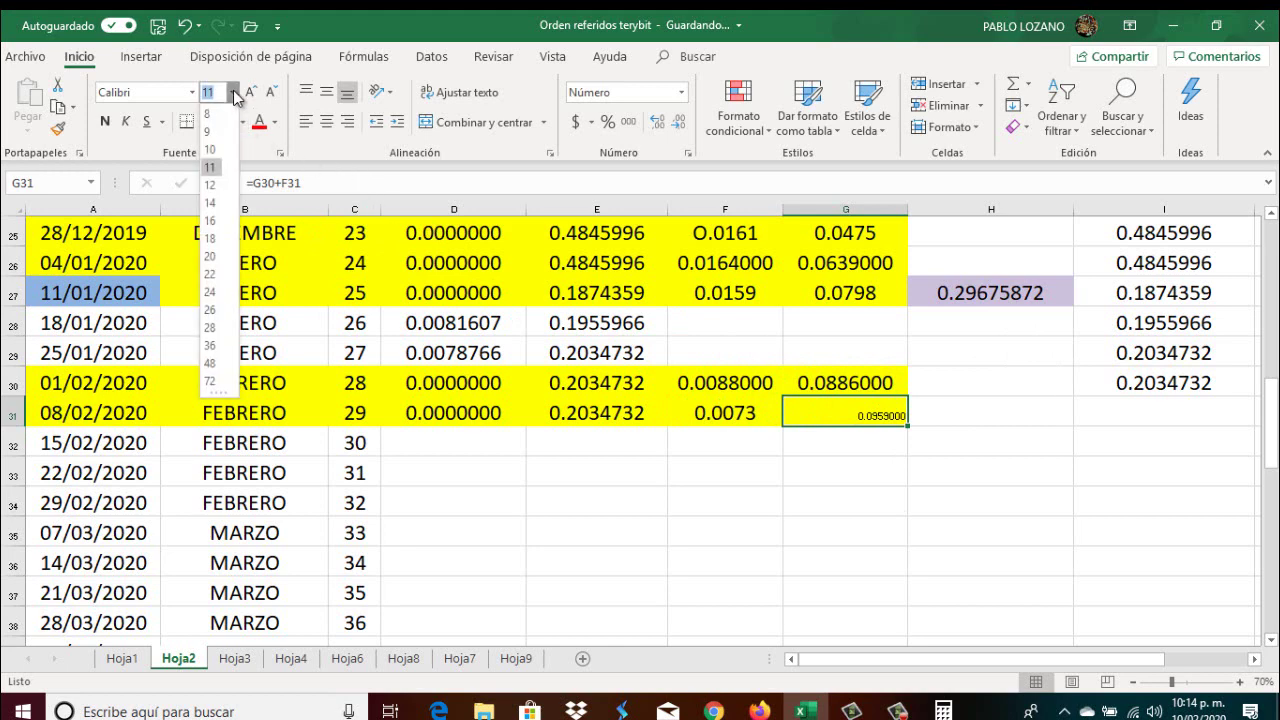
pyautogui.click(210, 309)
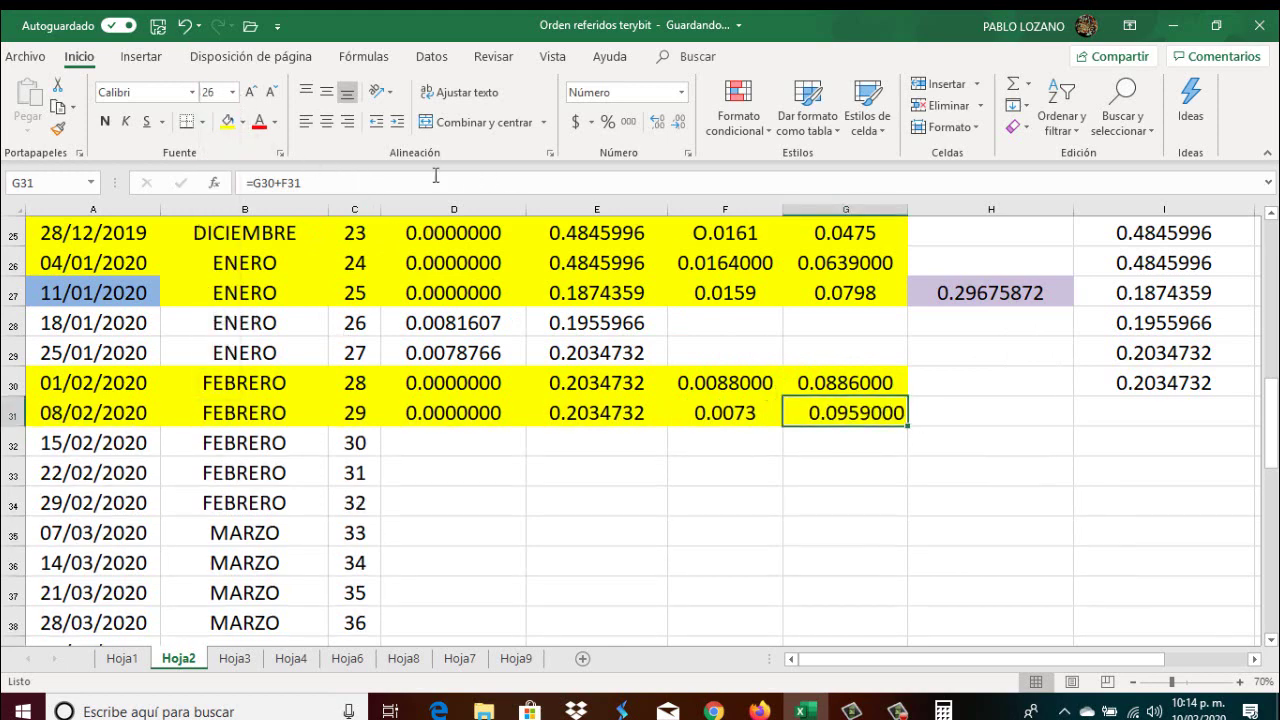
pyautogui.click(326, 121)
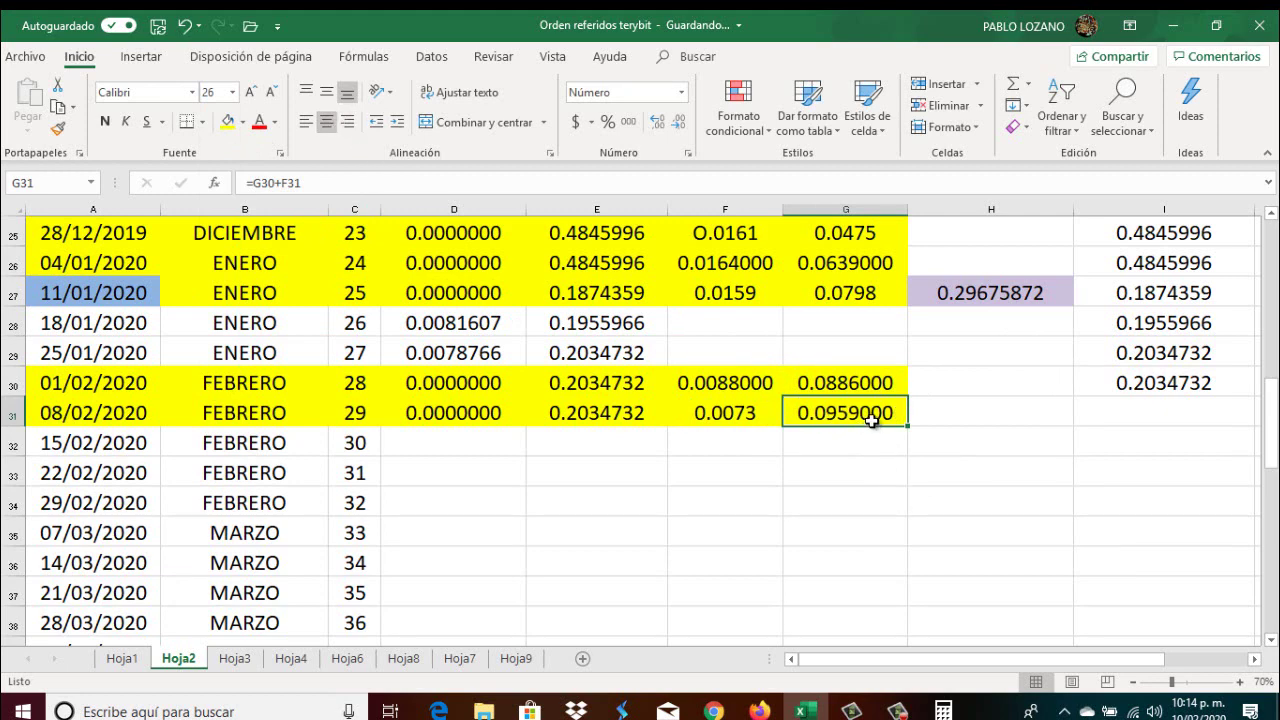
pyautogui.scroll(1, 866, 451)
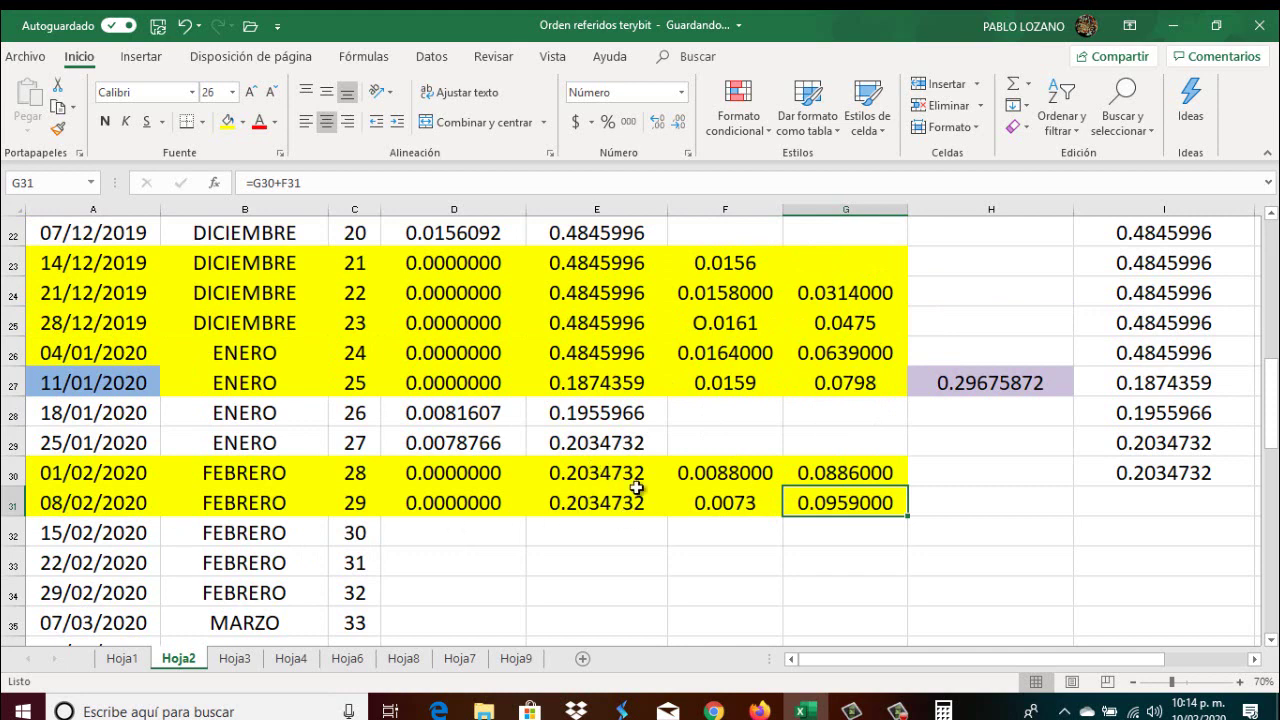
pyautogui.moveTo(720, 473); pyautogui.dragTo(723, 507)
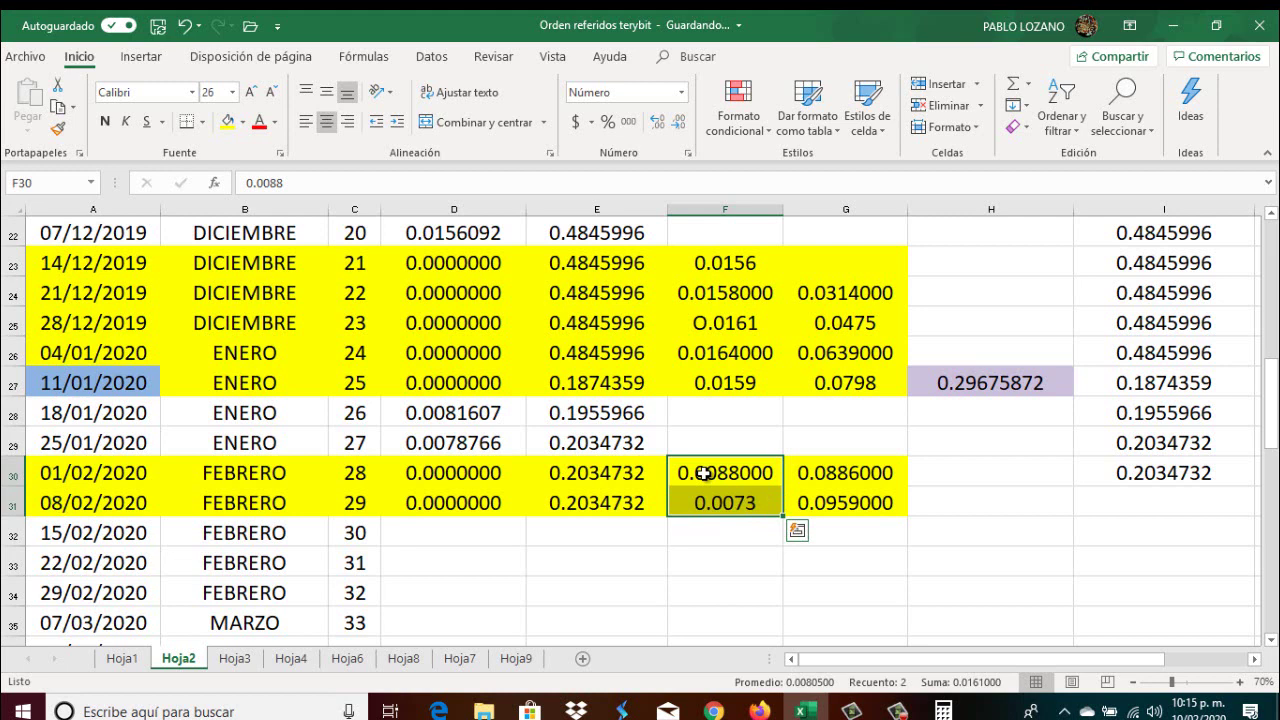
pyautogui.moveTo(93, 533); pyautogui.dragTo(835, 567)
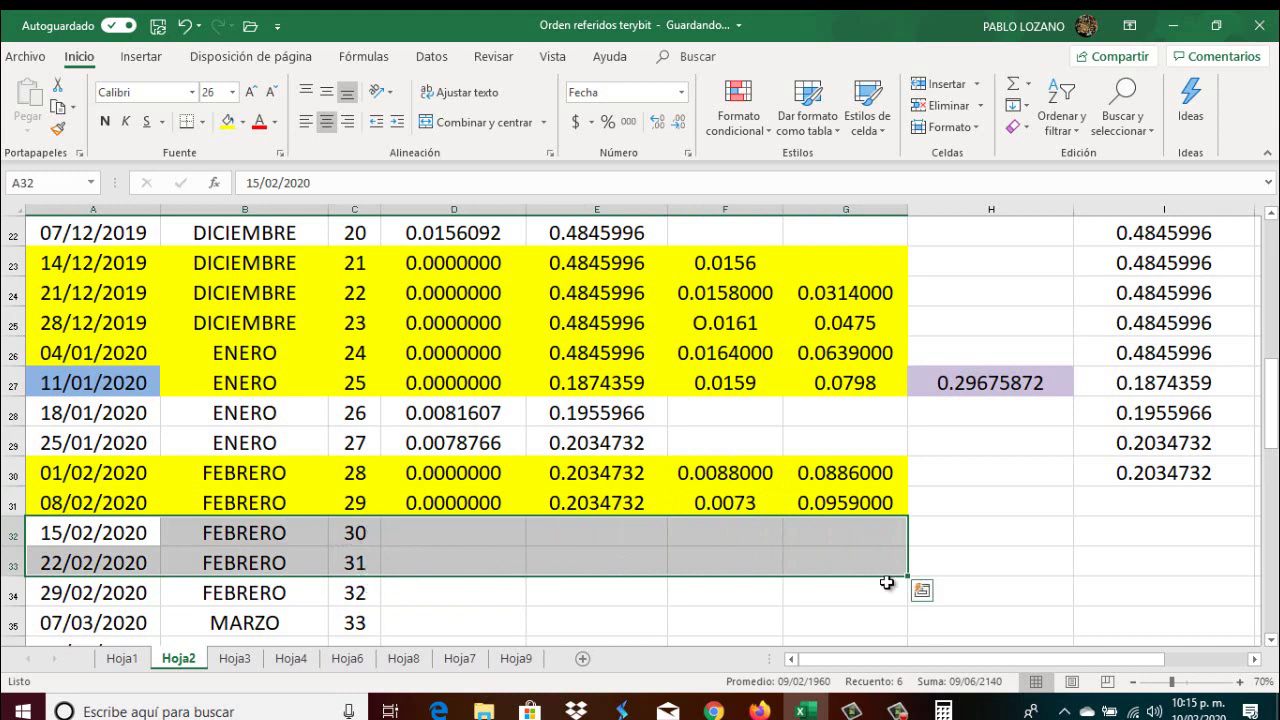
# - Fill the investment contribution value from I30 down to I31 for week 29
pyautogui.click(1177, 473)
pyautogui.moveTo(1255, 488); pyautogui.dragTo(1257, 508)
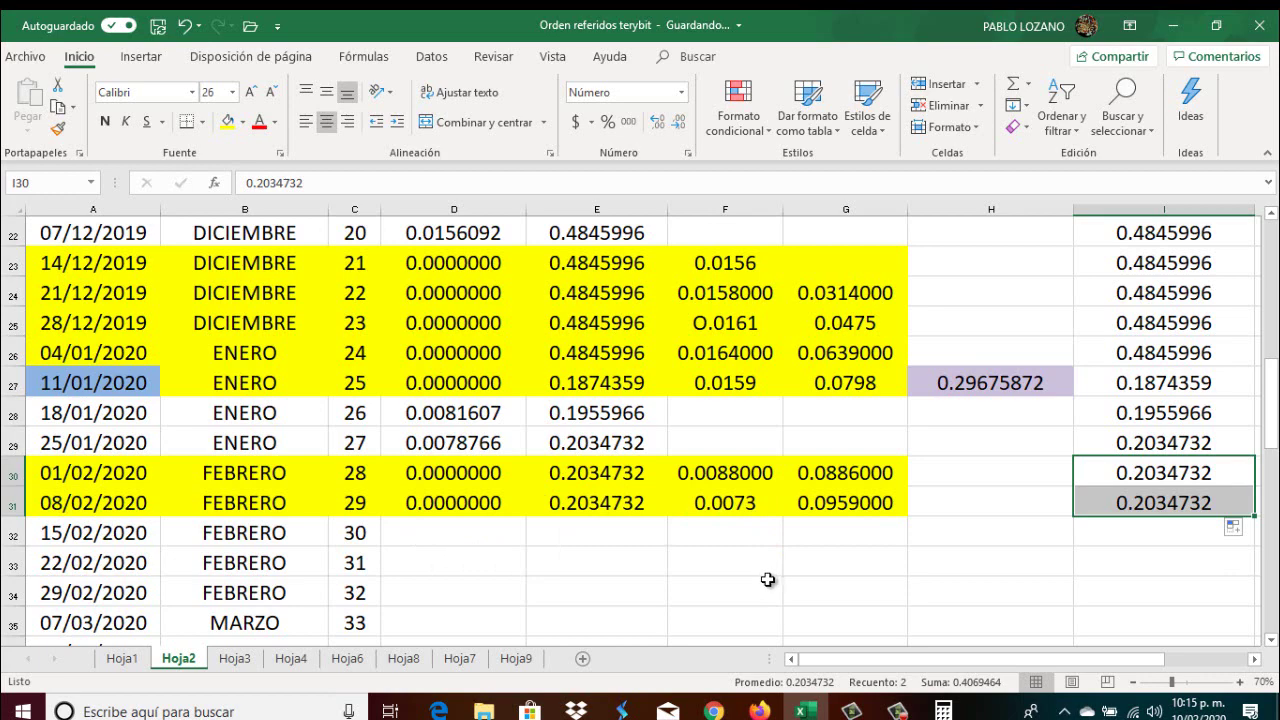
# - Review the week 28 and 29 withdrawals in column F against the full weekly history from week 1 onwards
pyautogui.scroll(2, 766, 580)
pyautogui.scroll(6, 766, 580)
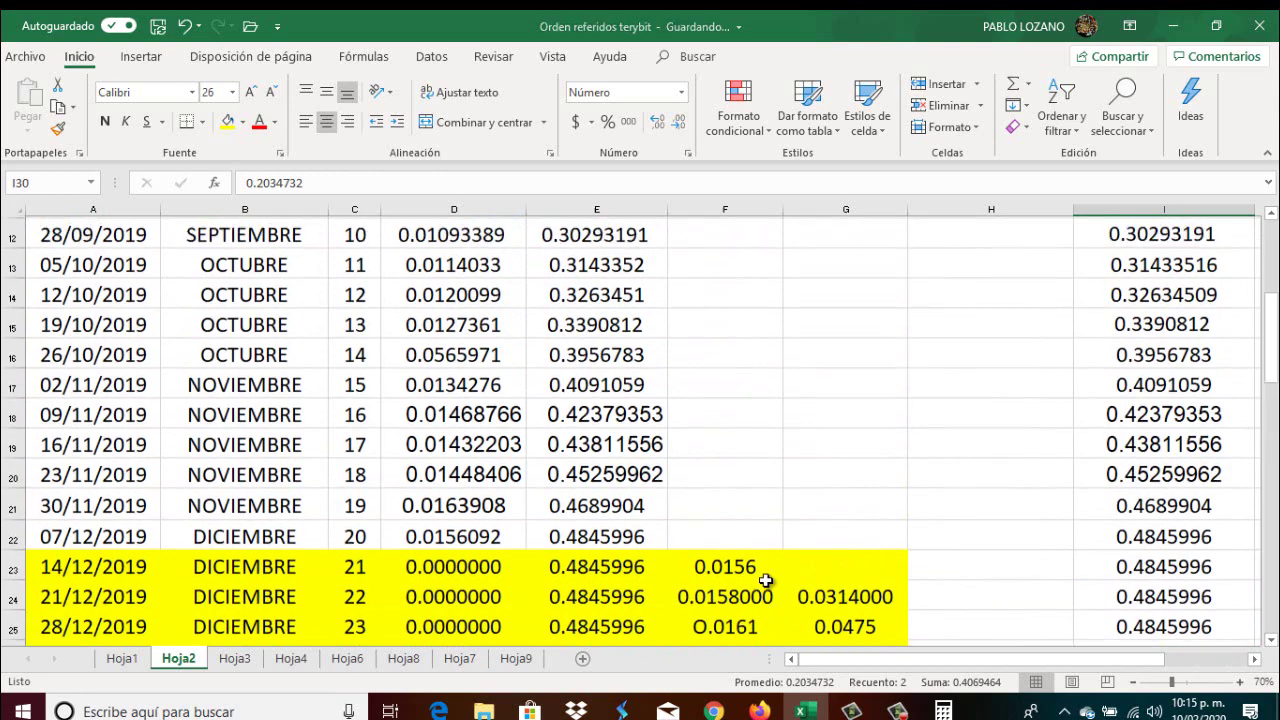
pyautogui.scroll(-7, 766, 580)
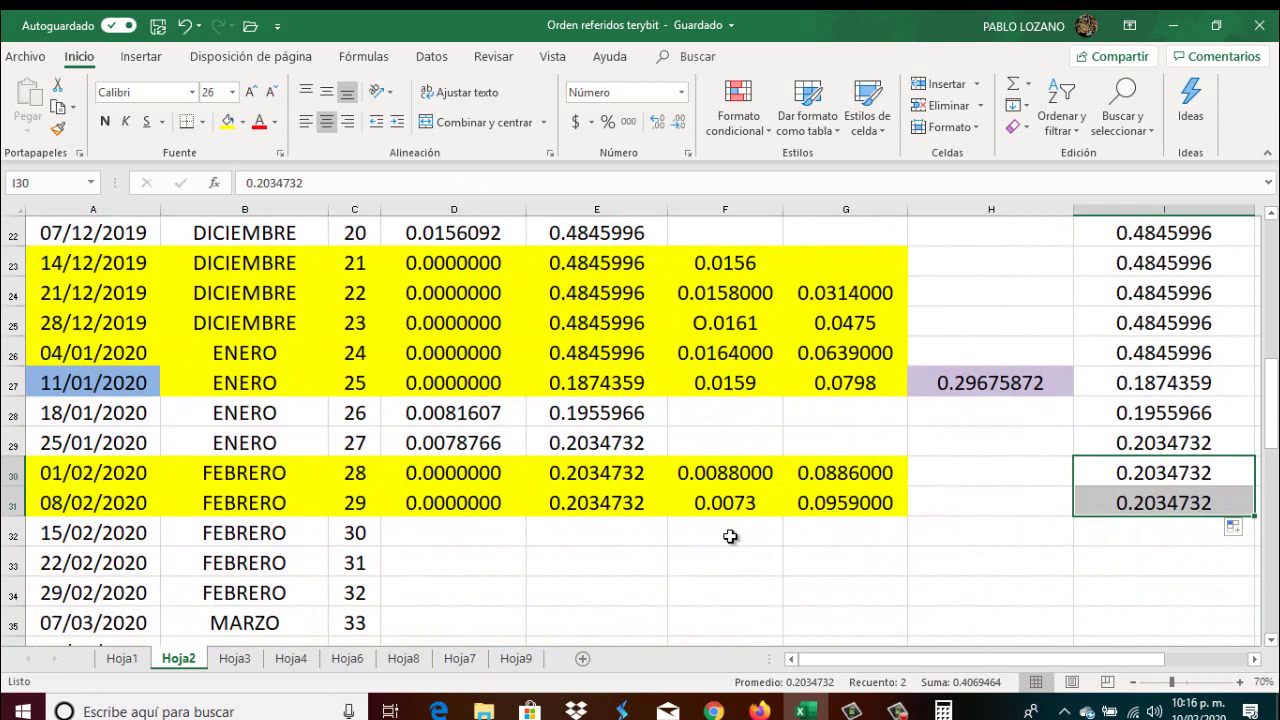
pyautogui.click(743, 503)
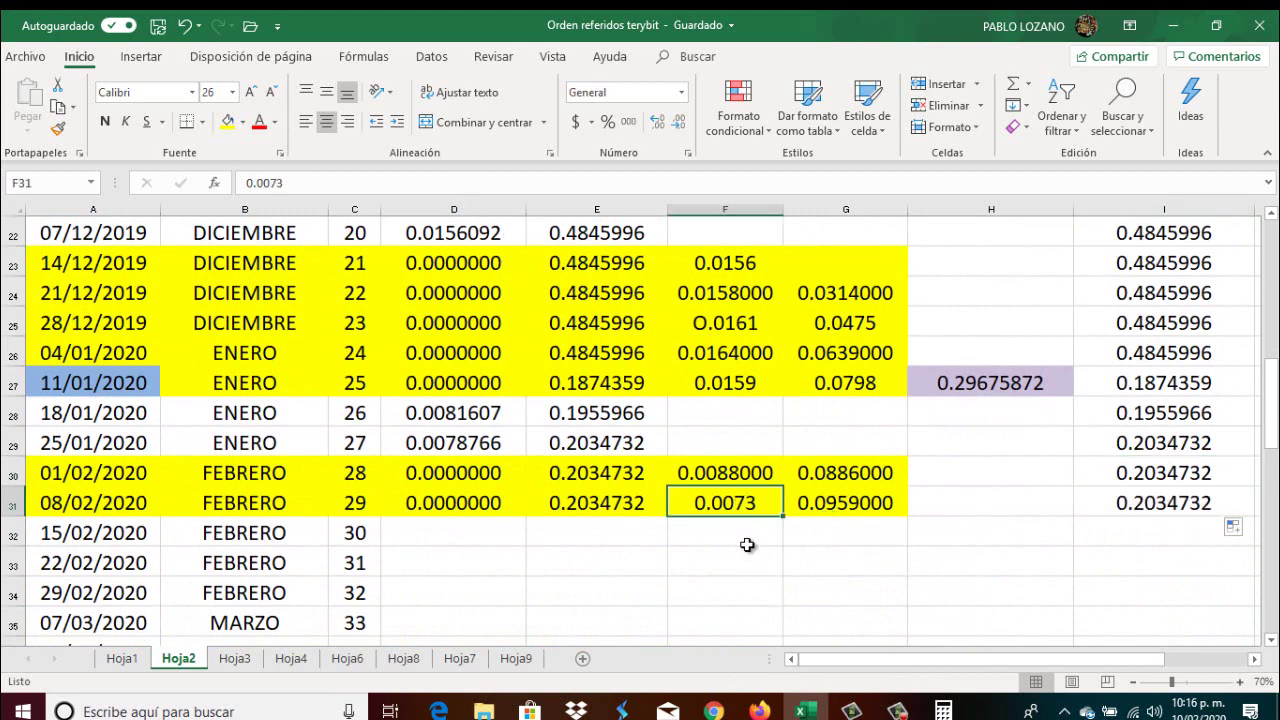
pyautogui.click(737, 478)
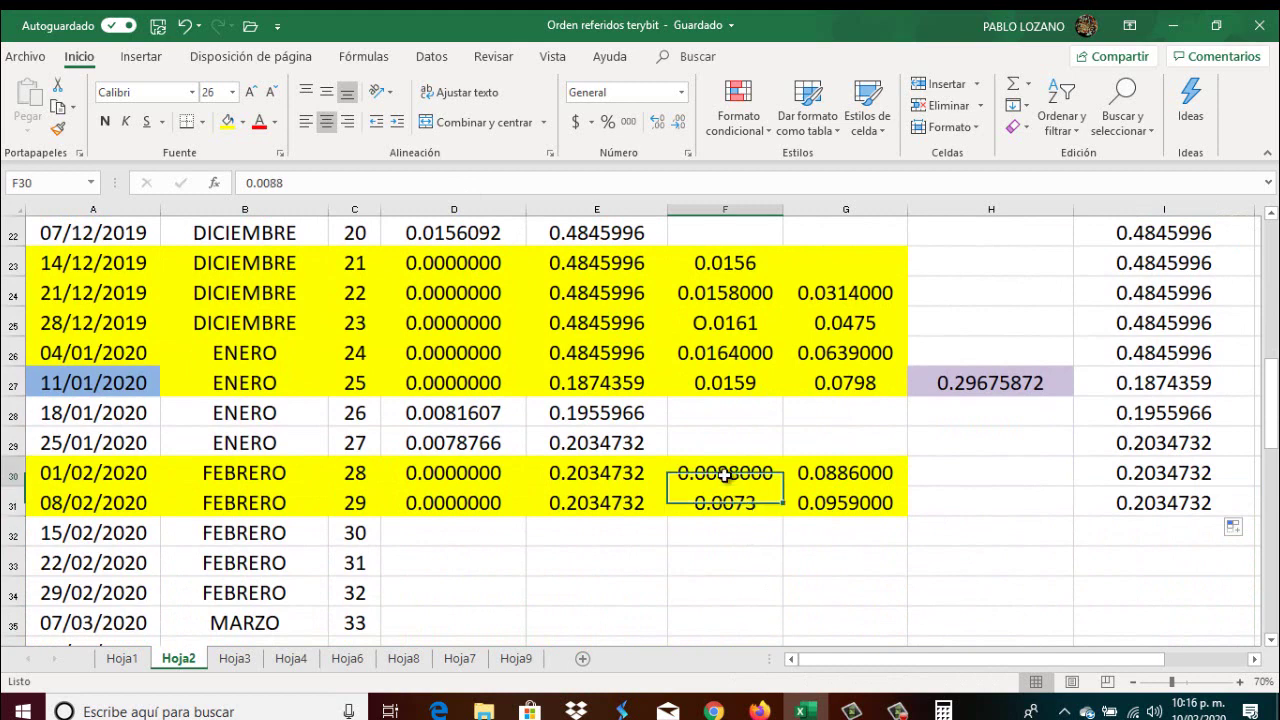
pyautogui.click(729, 495)
pyautogui.moveTo(737, 477); pyautogui.dragTo(733, 496)
pyautogui.click(720, 531)
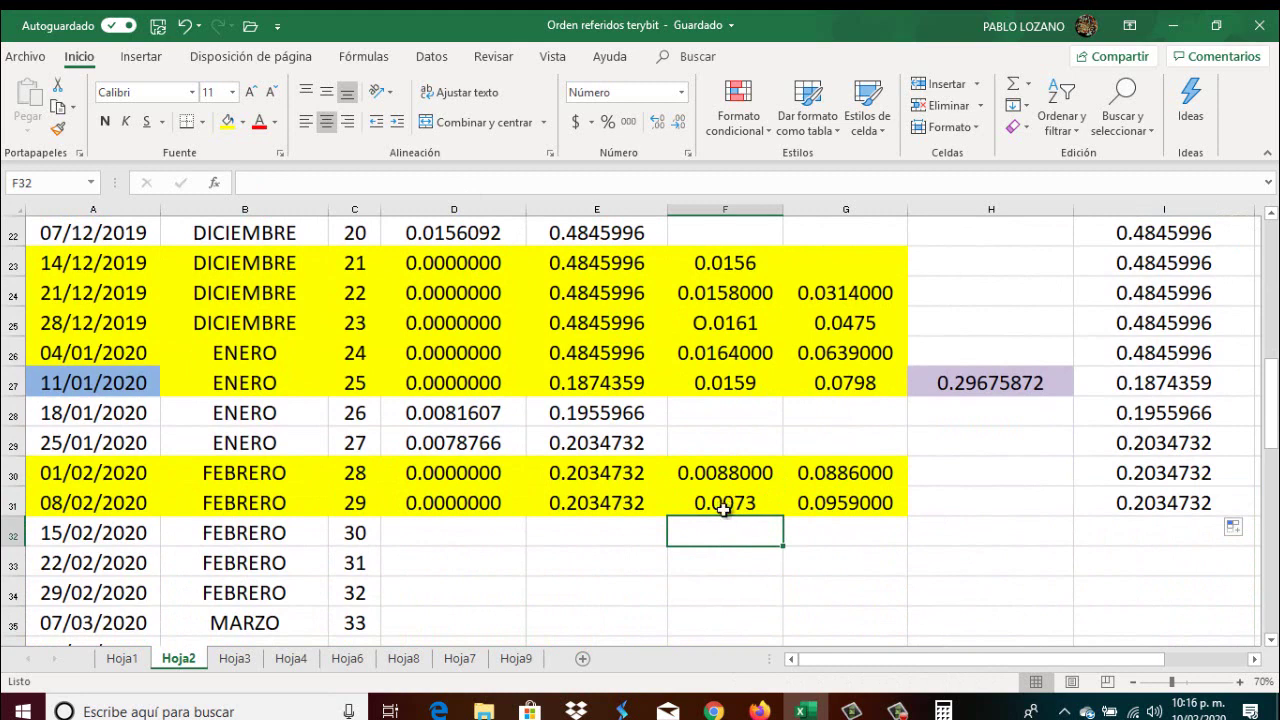
pyautogui.click(720, 506)
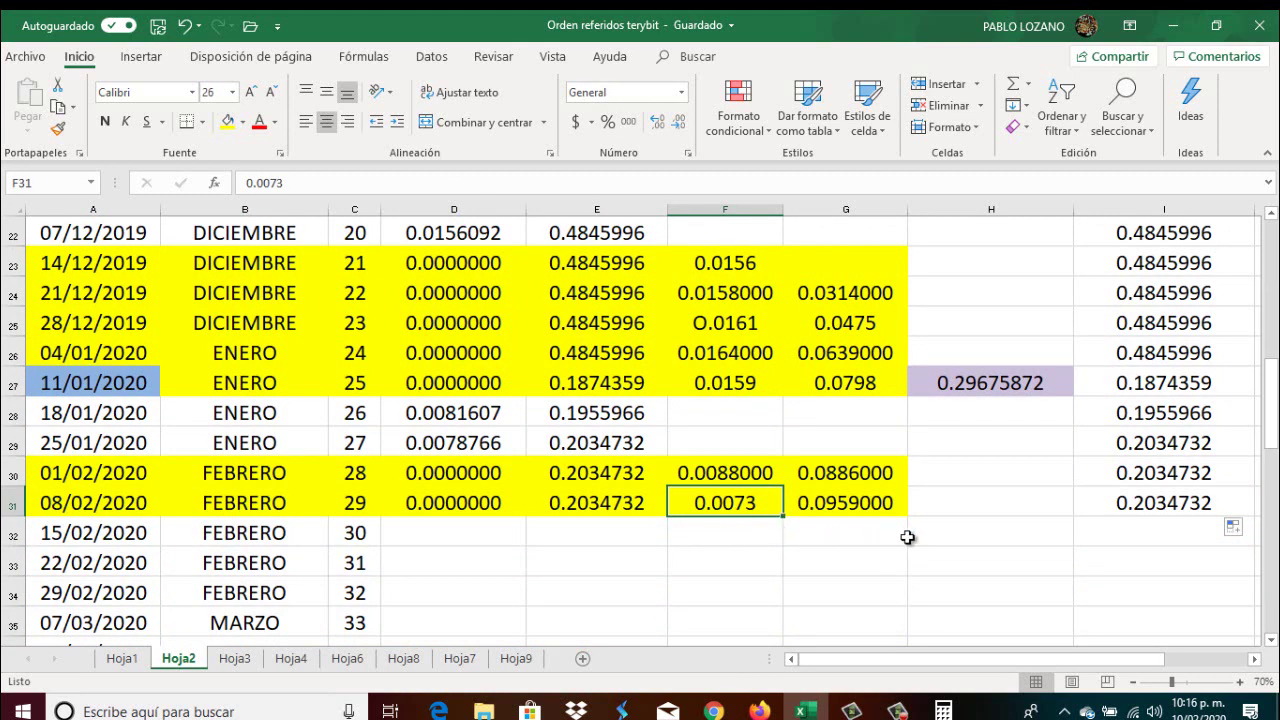
pyautogui.scroll(2, 951, 535)
pyautogui.scroll(-2, 951, 535)
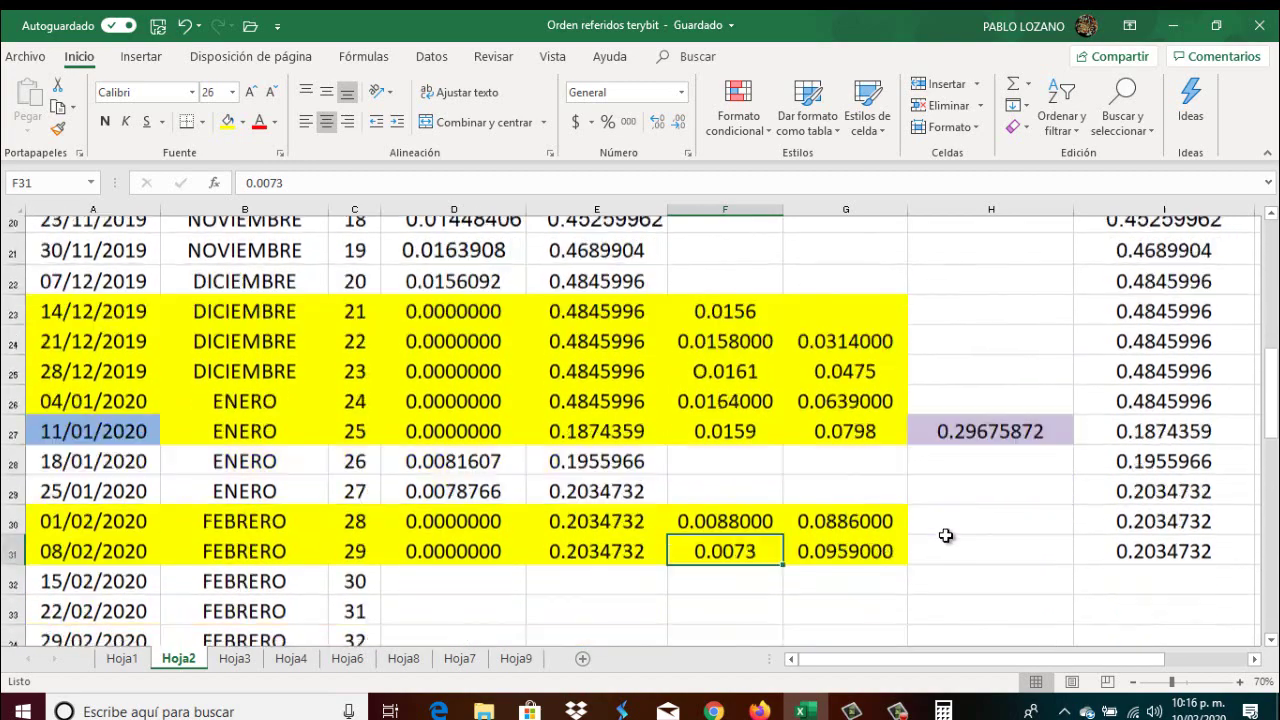
pyautogui.scroll(7, 945, 535)
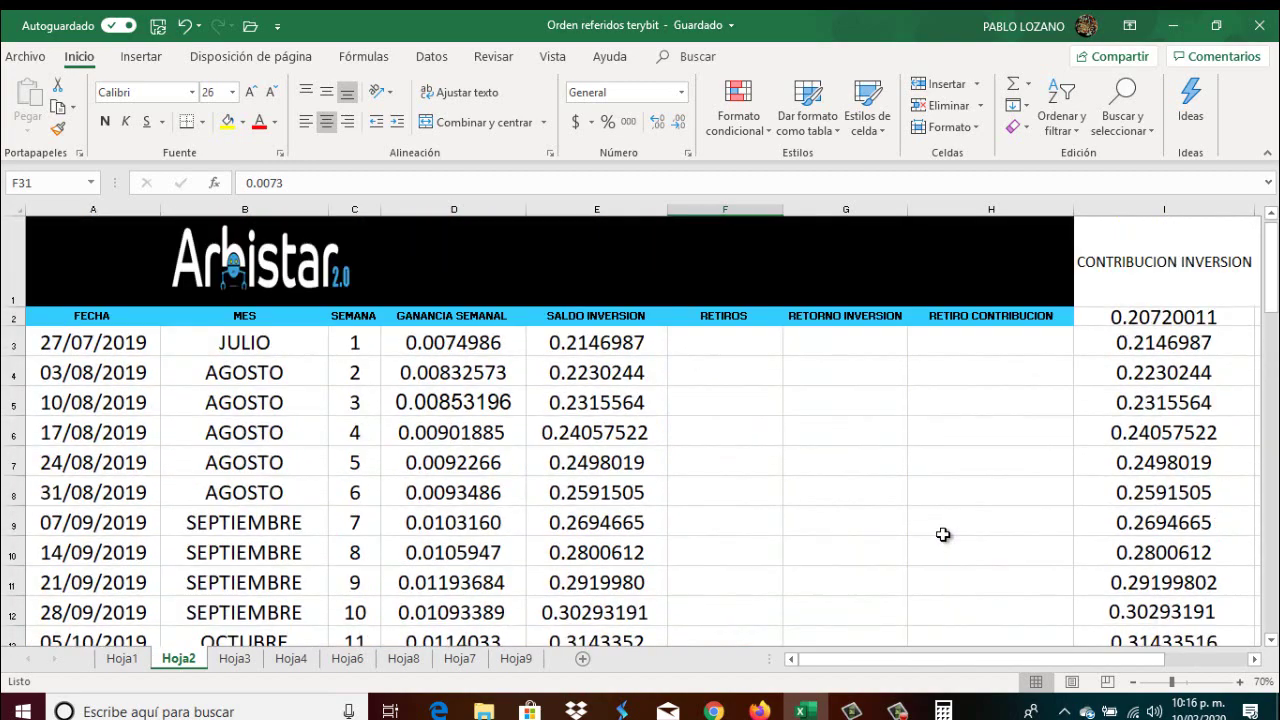
pyautogui.scroll(-5, 940, 535)
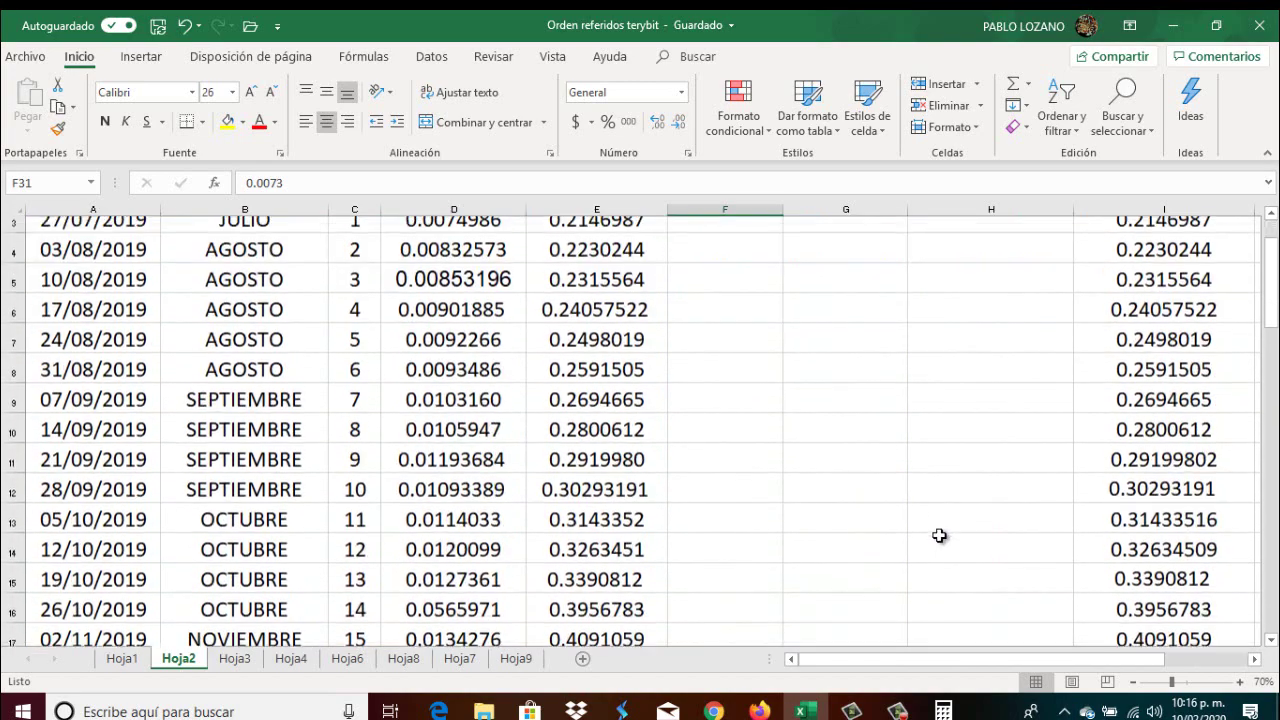
pyautogui.scroll(-3, 940, 537)
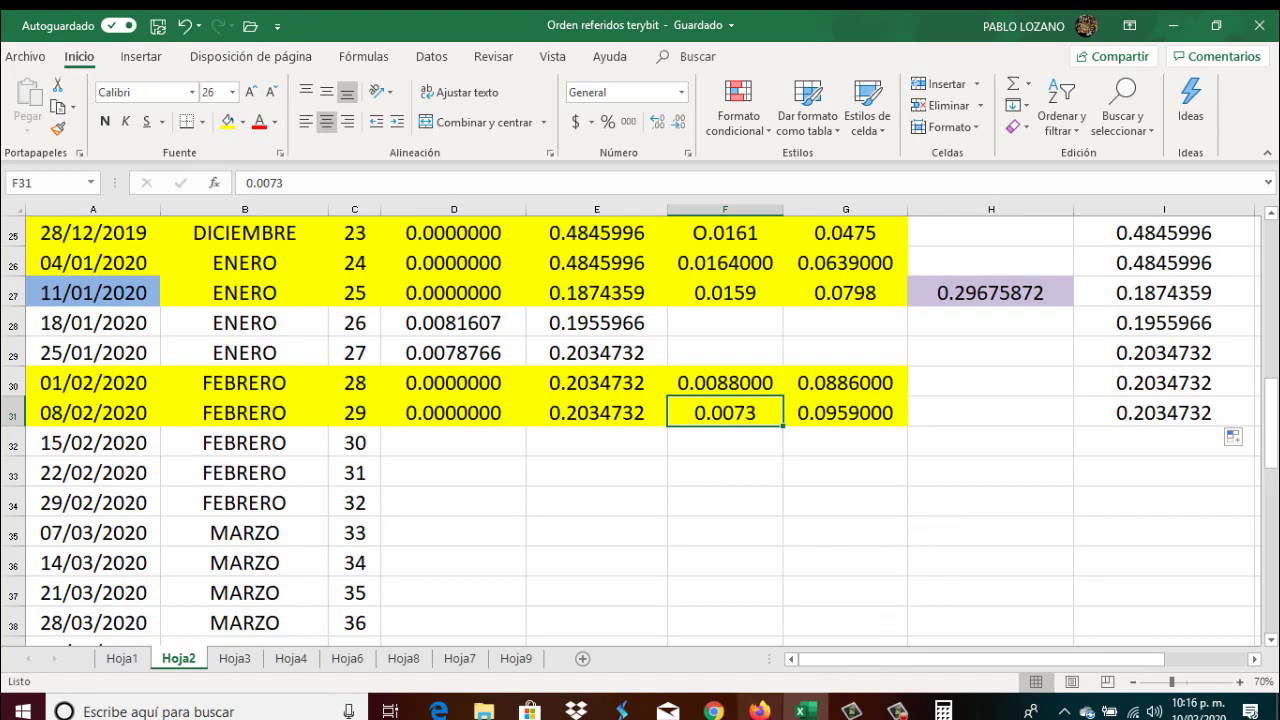
# - Switch to the Arbistar platform in Chrome and look over the dashboard figures and charts
pyautogui.click(713, 711)
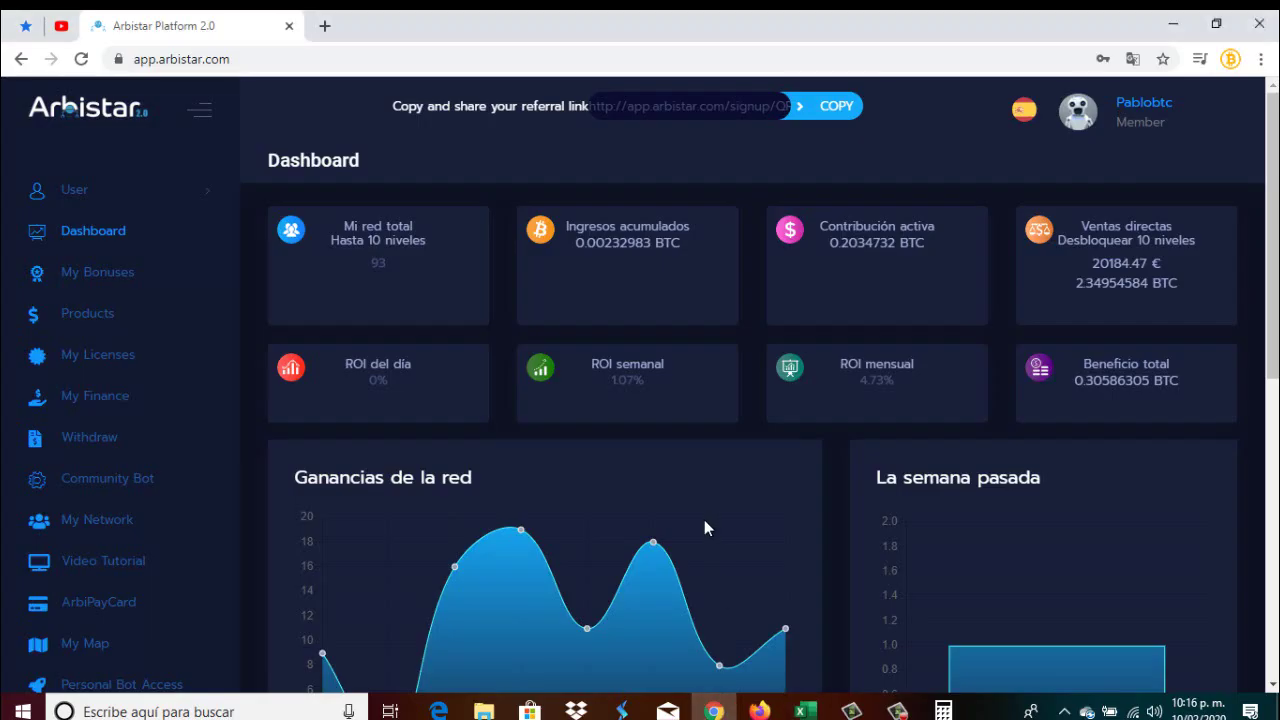
pyautogui.scroll(-2, 704, 519)
pyautogui.scroll(2, 704, 520)
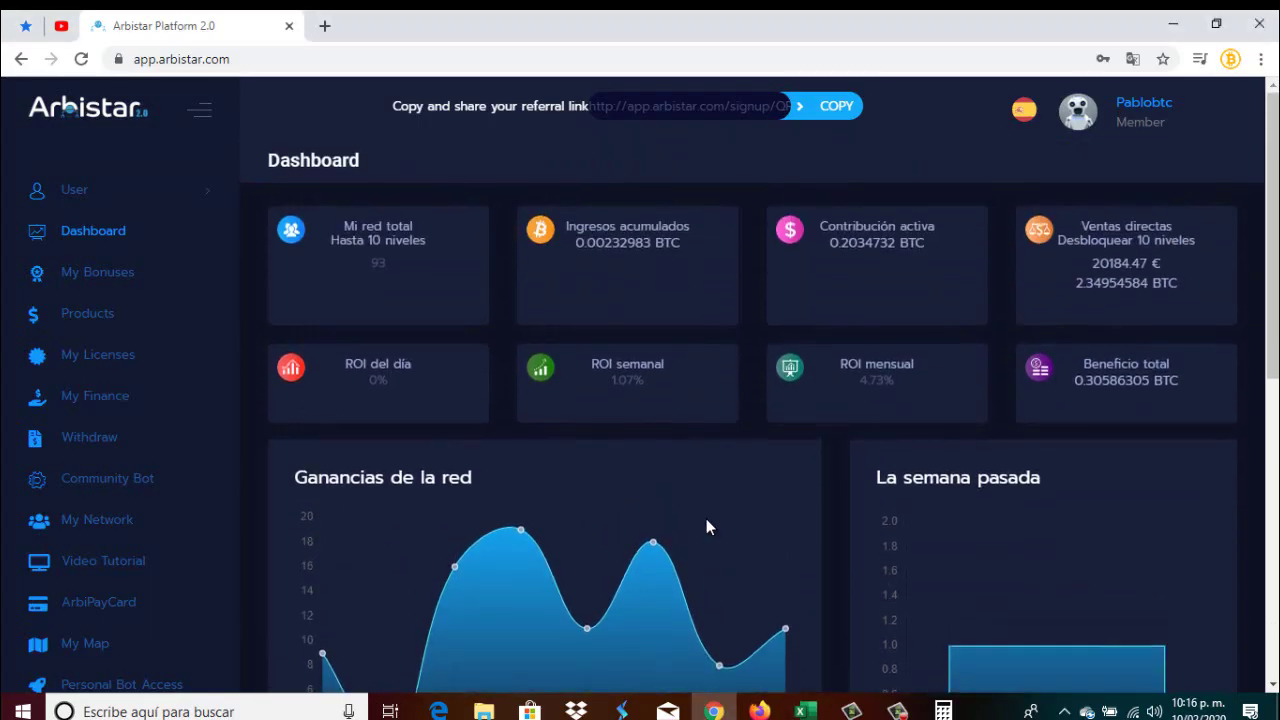
# - Examine both pages of active financing and the recent activities in My Finance, and return to the dashboard
pyautogui.click(117, 397)
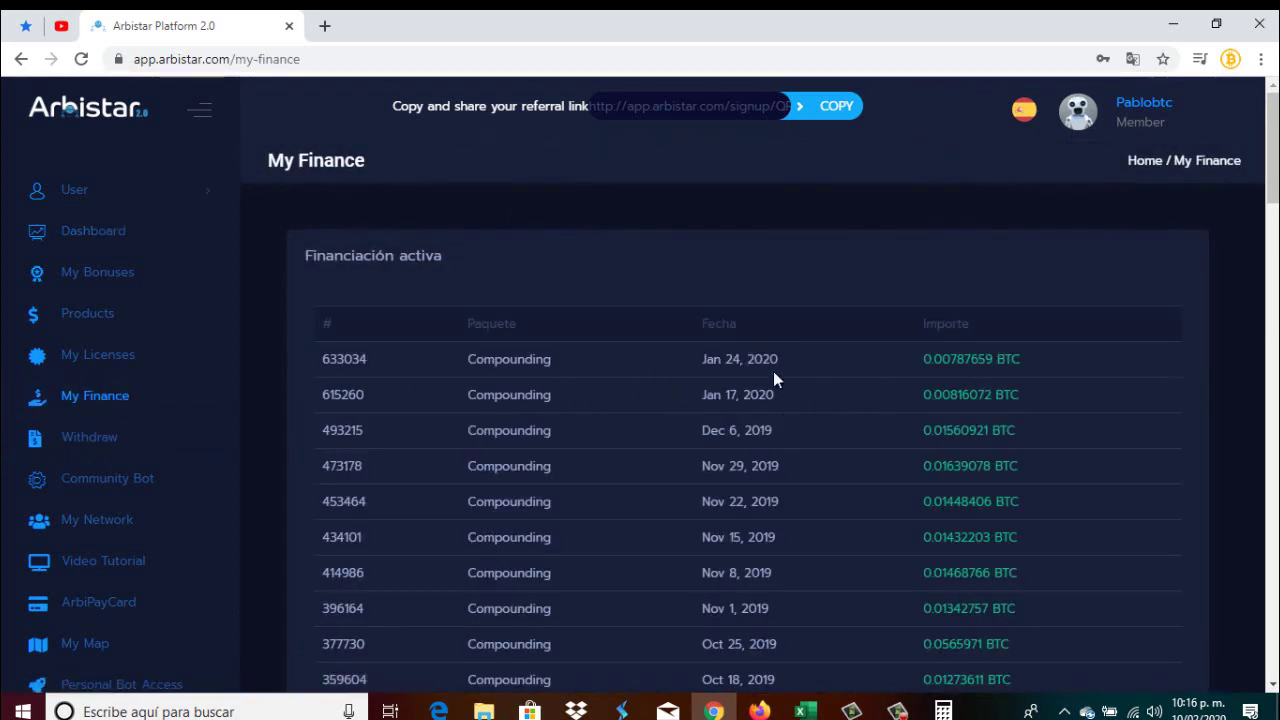
pyautogui.scroll(-1, 893, 372)
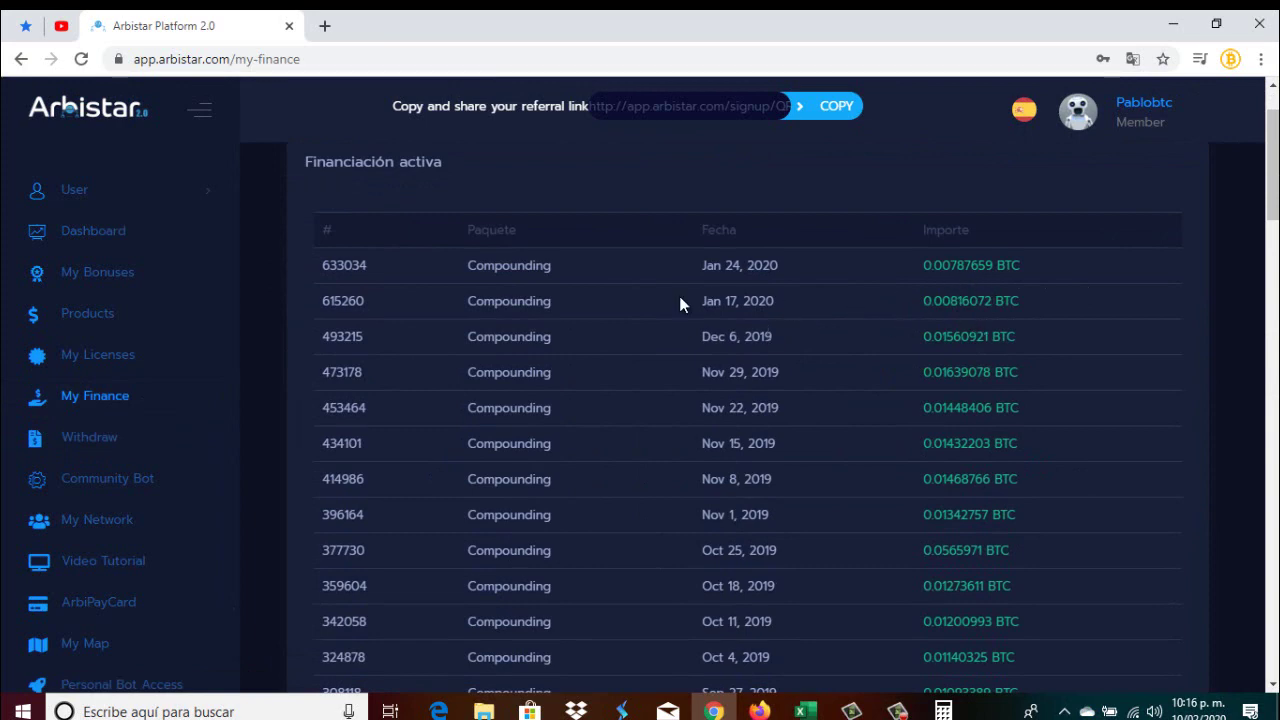
pyautogui.scroll(-5, 679, 296)
pyautogui.scroll(-8, 795, 441)
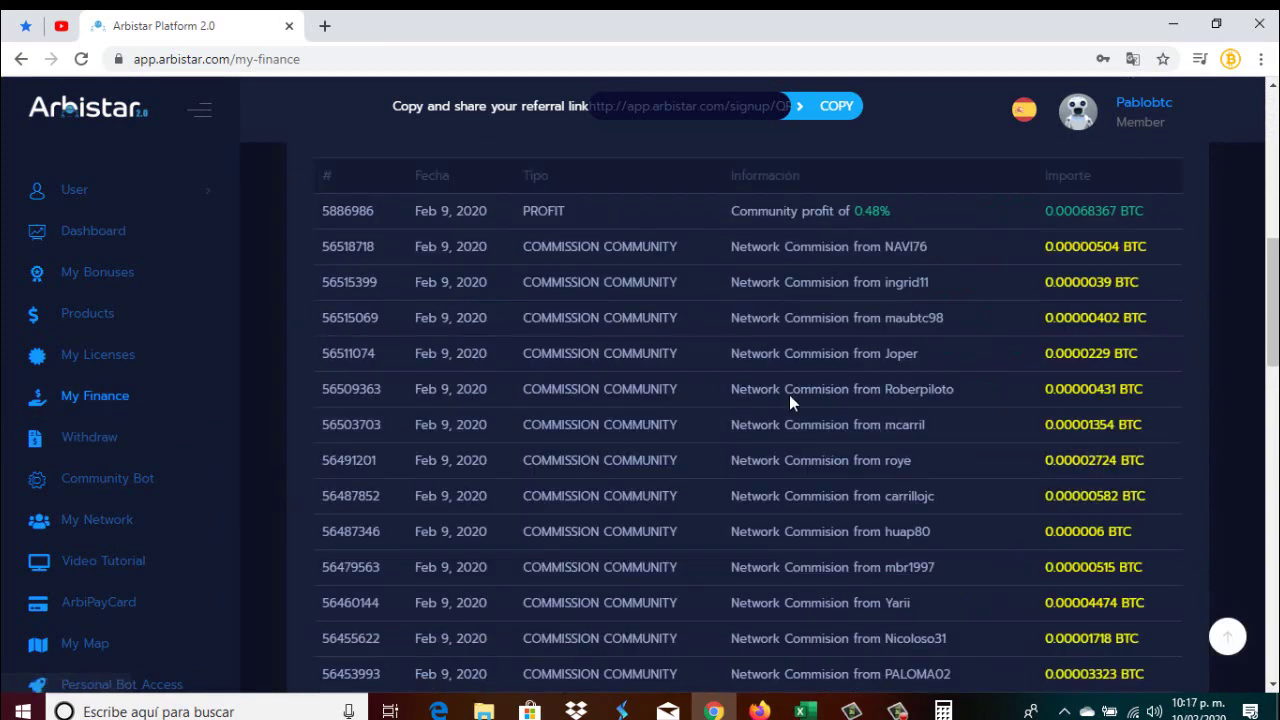
pyautogui.scroll(4, 818, 370)
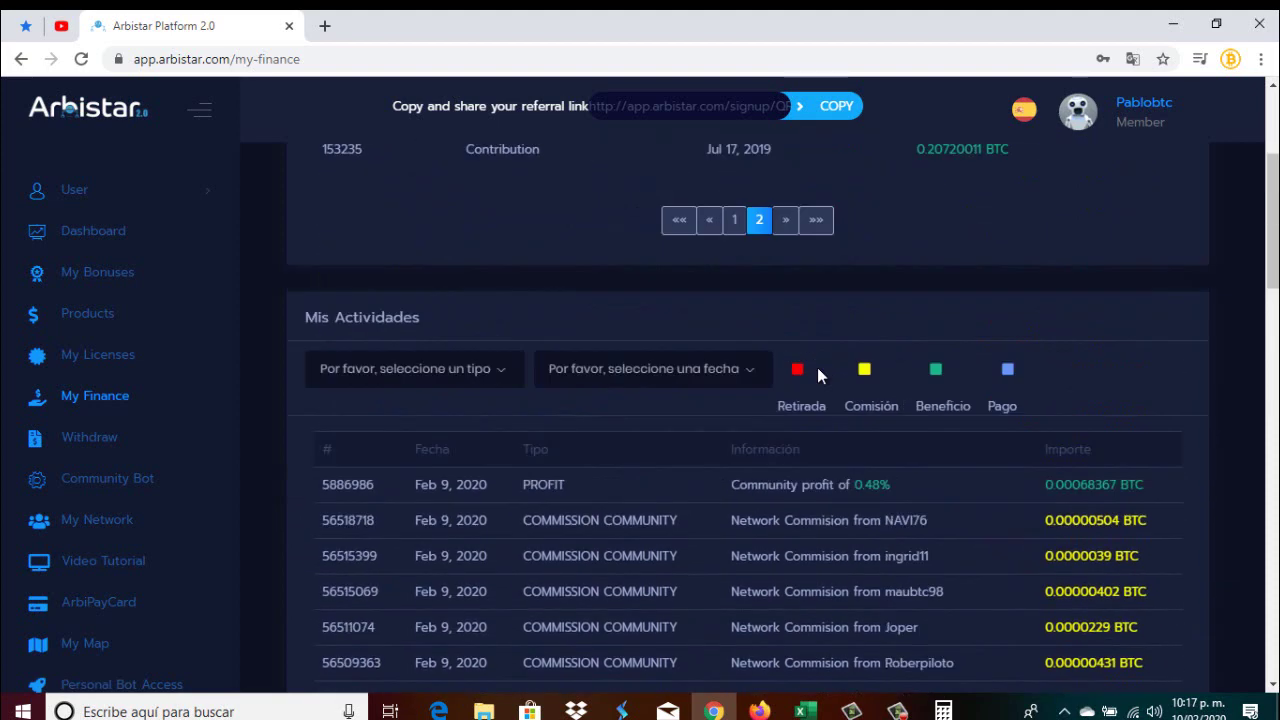
pyautogui.scroll(3, 816, 400)
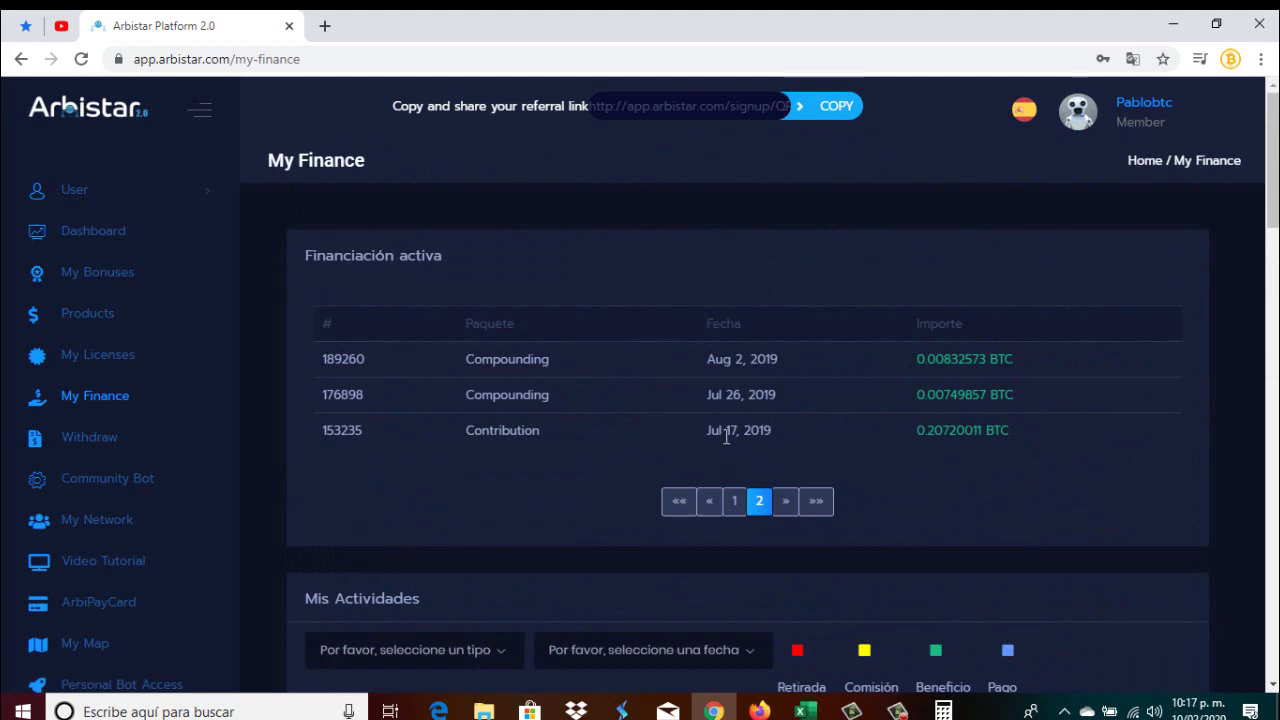
pyautogui.click(739, 506)
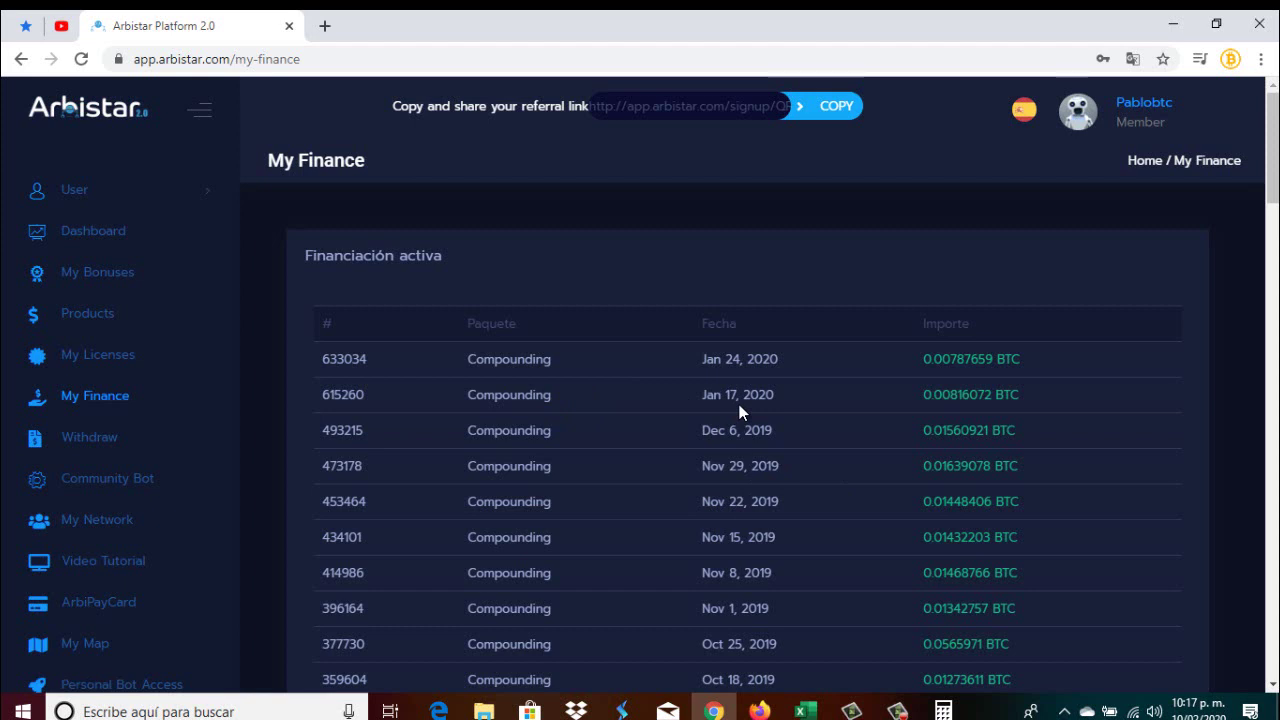
pyautogui.click(105, 238)
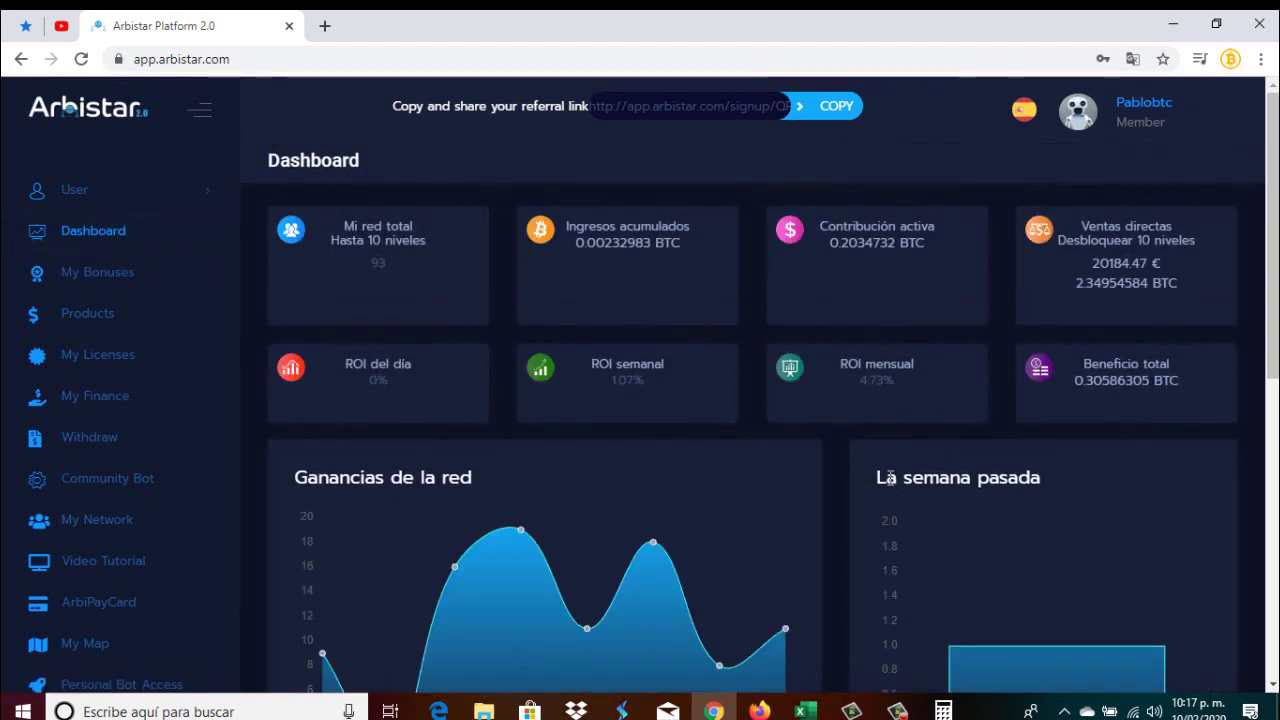